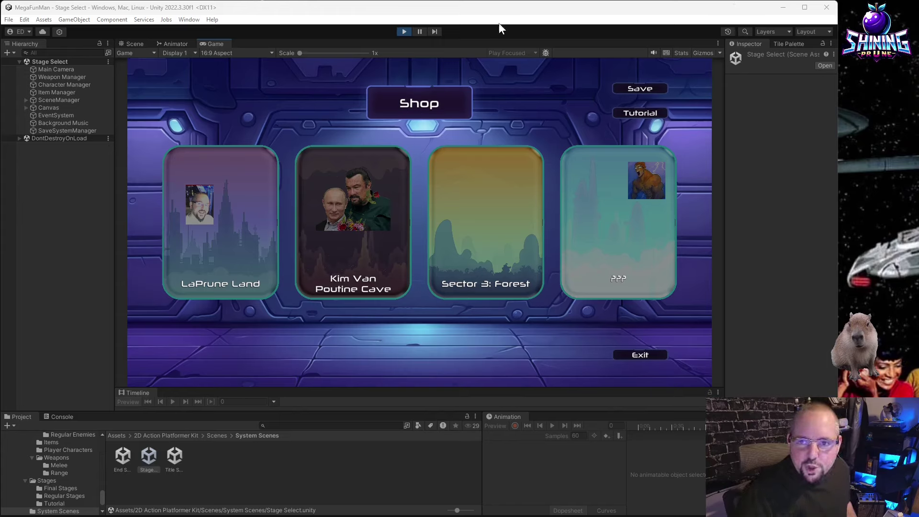
Move the Stage Select choice from Shop across the stage cards to the ??? card.
{"action": "key", "text": "Down"}
{"action": "key", "text": "Right"}
{"action": "key", "text": "Right"}
{"action": "key", "text": "Right"}
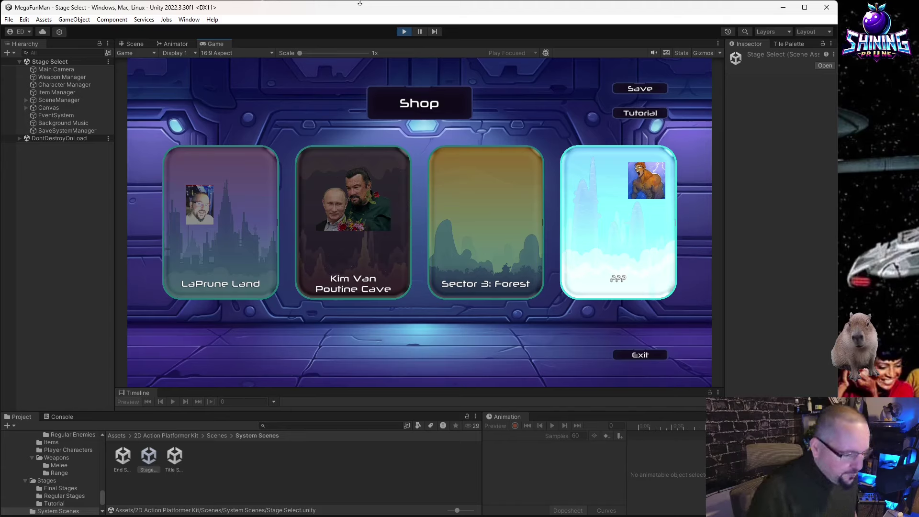
{"action": "key", "text": "Left"}
{"action": "key", "text": "Right"}
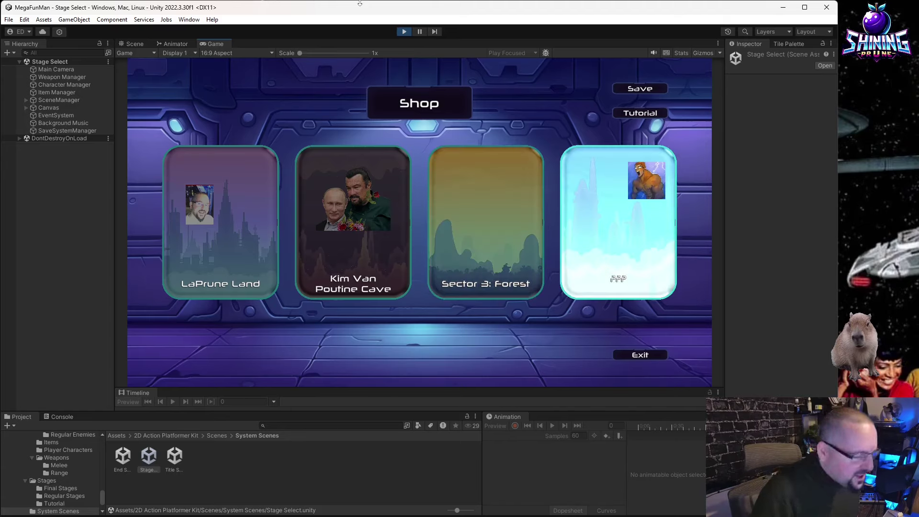
Launch the ??? stage, walk right past the fallen red robot, and jump onto the next platforms.
{"action": "key", "text": "Return"}
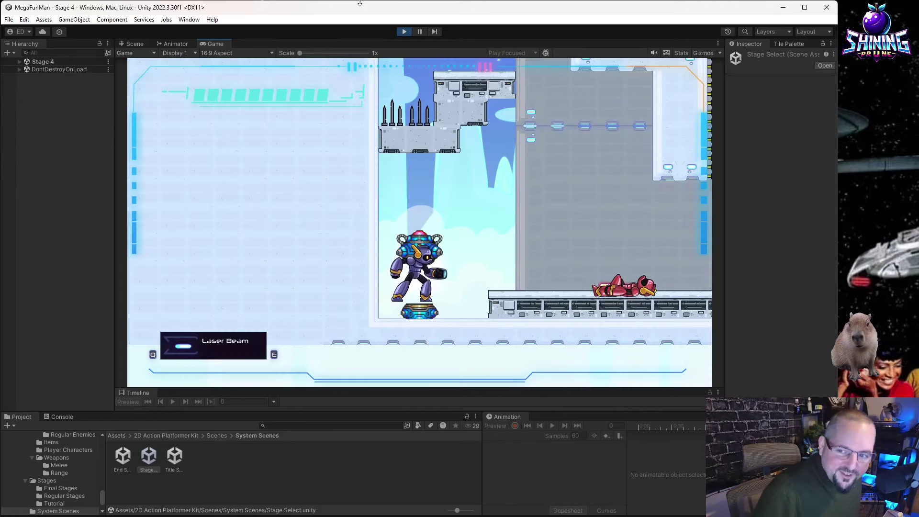
{"action": "key", "text": "Right"}
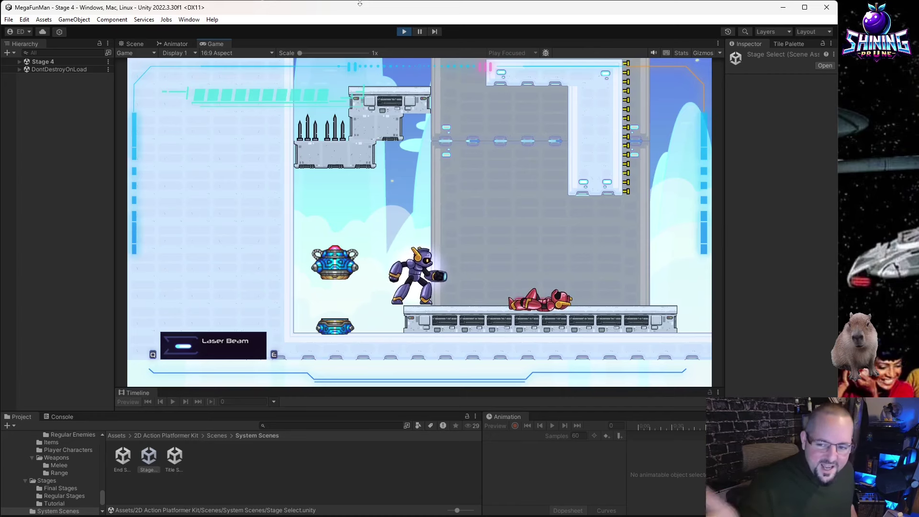
{"action": "key", "text": "Right"}
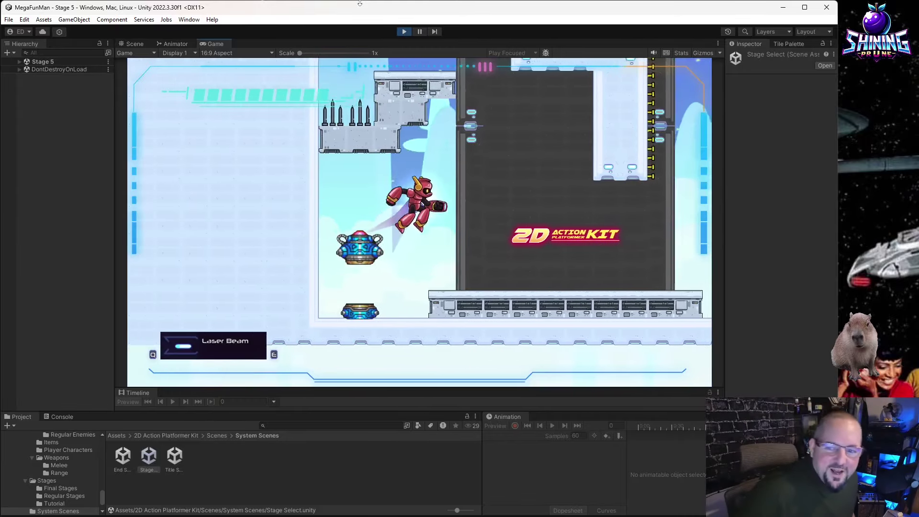
{"action": "key", "text": "d"}
{"action": "key", "text": "d"}
{"action": "key", "text": "a"}
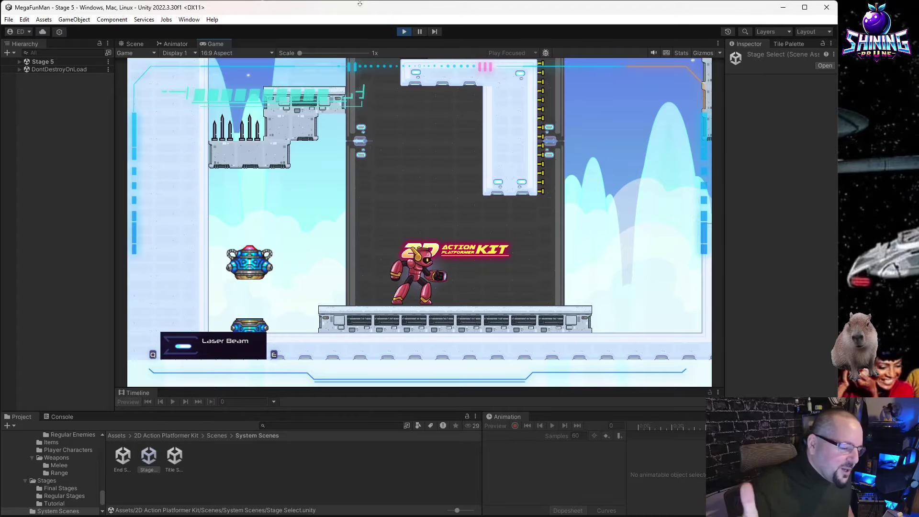
{"action": "key", "text": "a"}
{"action": "key", "text": "d"}
{"action": "key", "text": "space"}
{"action": "key", "text": "d"}
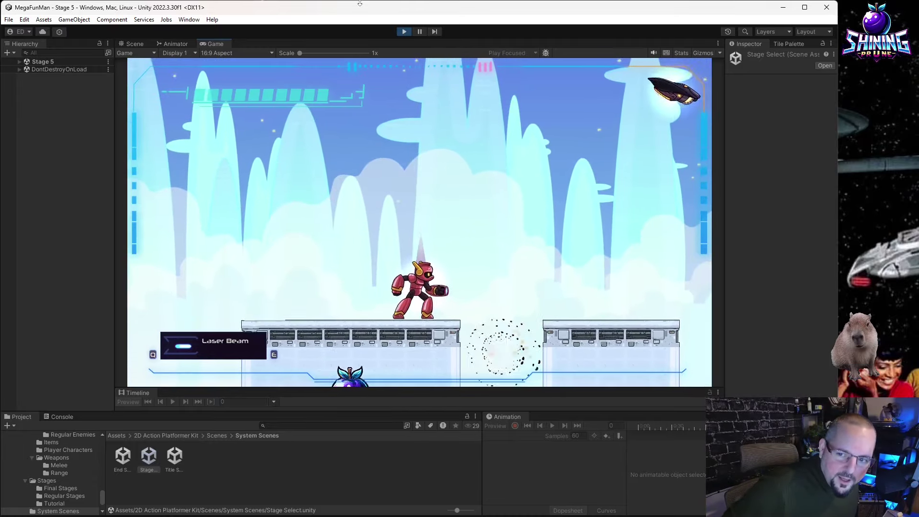
Switch to the Freeze weapon and fire Freeze shots at the ship while jumping over the column.
{"action": "key", "text": "space"}
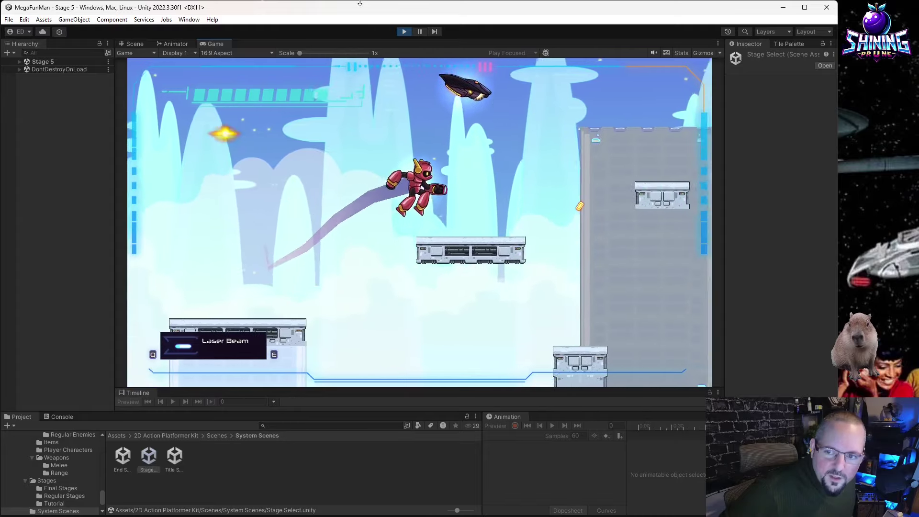
{"action": "key", "text": "e"}
{"action": "key", "text": "e"}
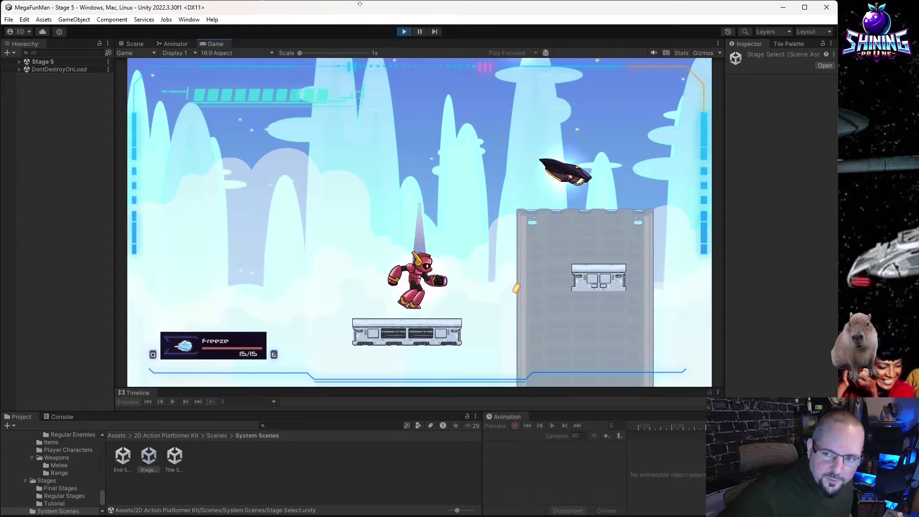
{"action": "key", "text": "d"}
{"action": "key", "text": "space"}
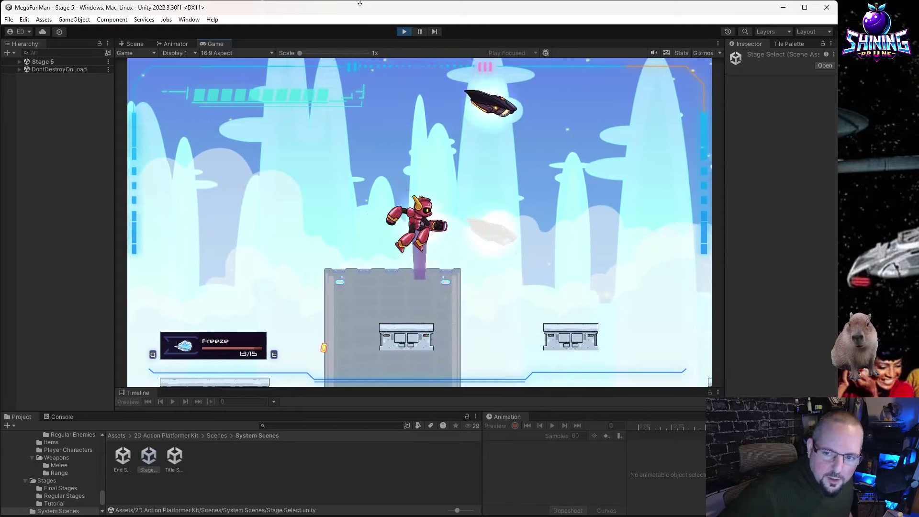
{"action": "key", "text": "space"}
{"action": "key", "text": "a"}
{"action": "key", "text": "j"}
Jump across the cloud and feather platforms to the blocks in front of the cat boss.
{"action": "key", "text": "space"}
{"action": "key", "text": "a"}
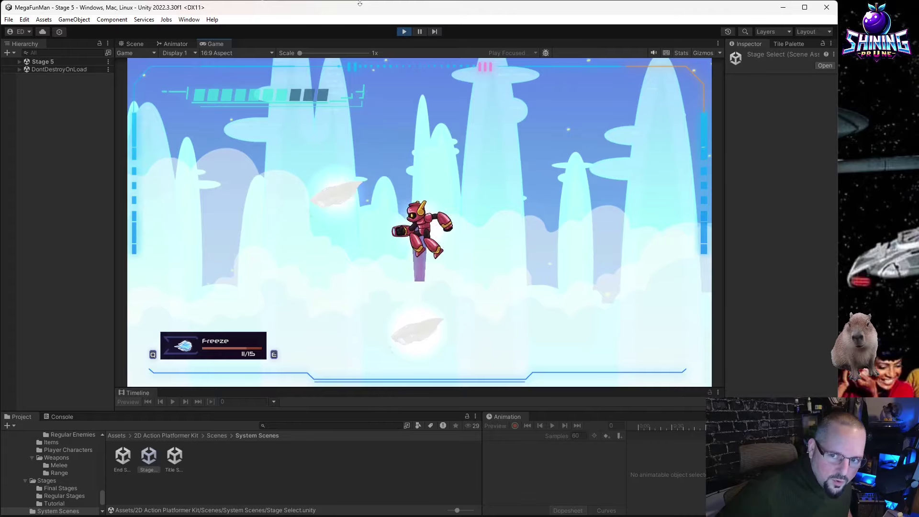
{"action": "key", "text": "a"}
{"action": "key", "text": "space"}
{"action": "key", "text": "d"}
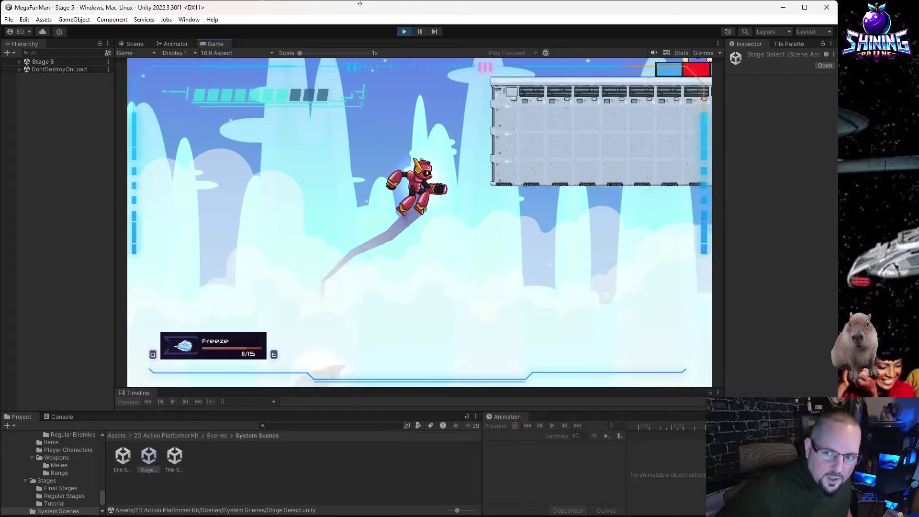
{"action": "key", "text": "d"}
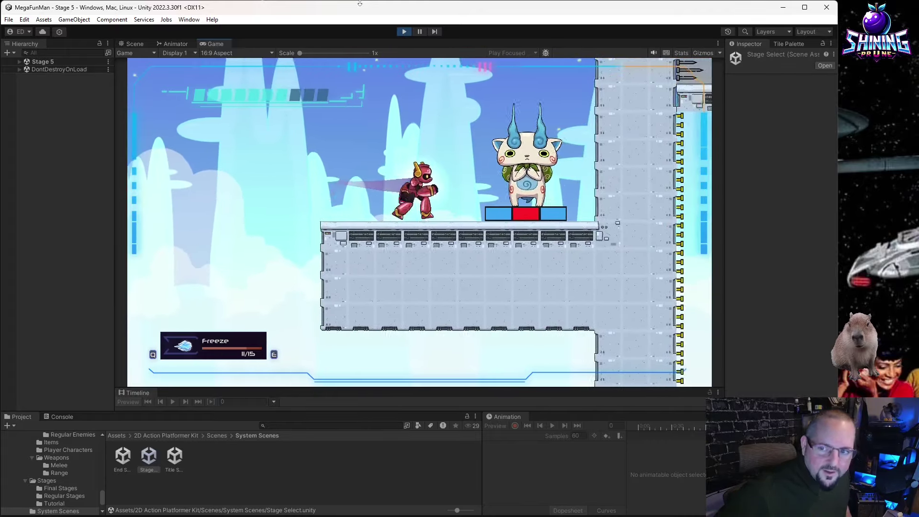
{"action": "key", "text": "d"}
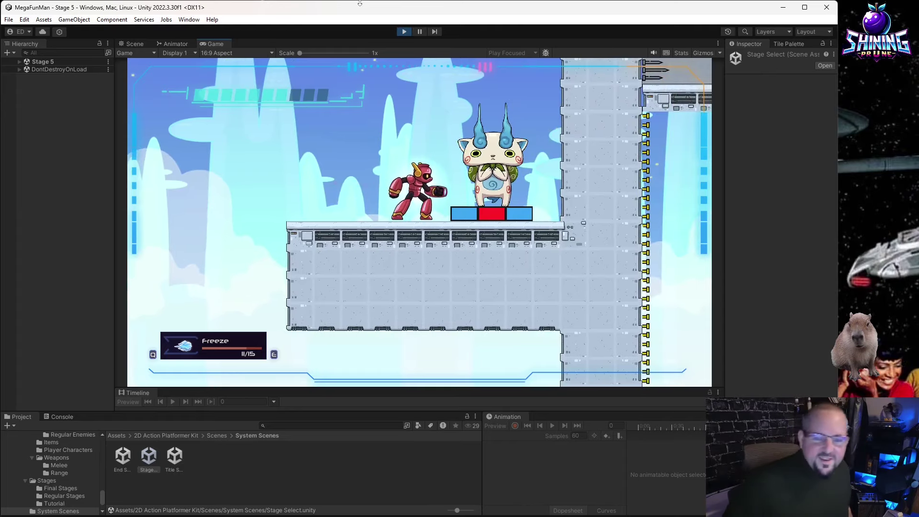
{"action": "key", "text": "space"}
{"action": "key", "text": "d"}
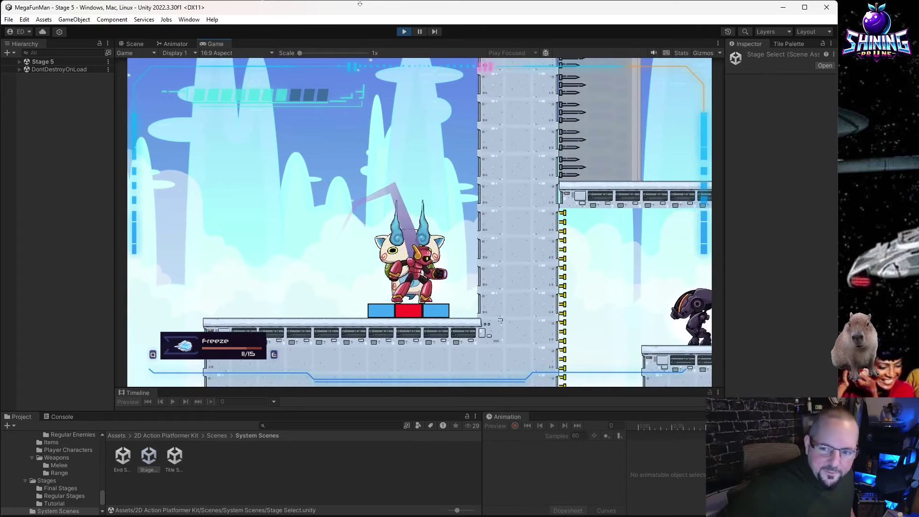
Get past the red cat, climb onto the upper platform, and grab the Big Light Saber.
{"action": "key", "text": "a"}
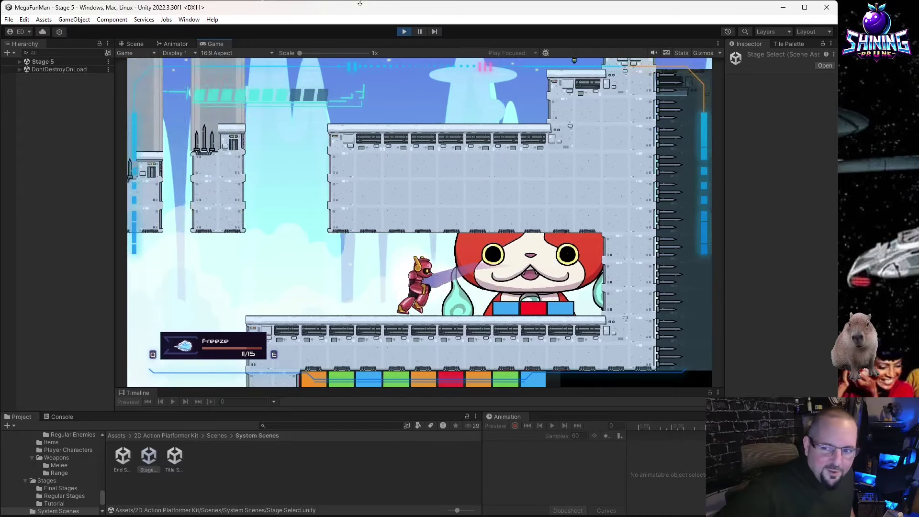
{"action": "key", "text": "d"}
{"action": "key", "text": "a"}
{"action": "key", "text": "space"}
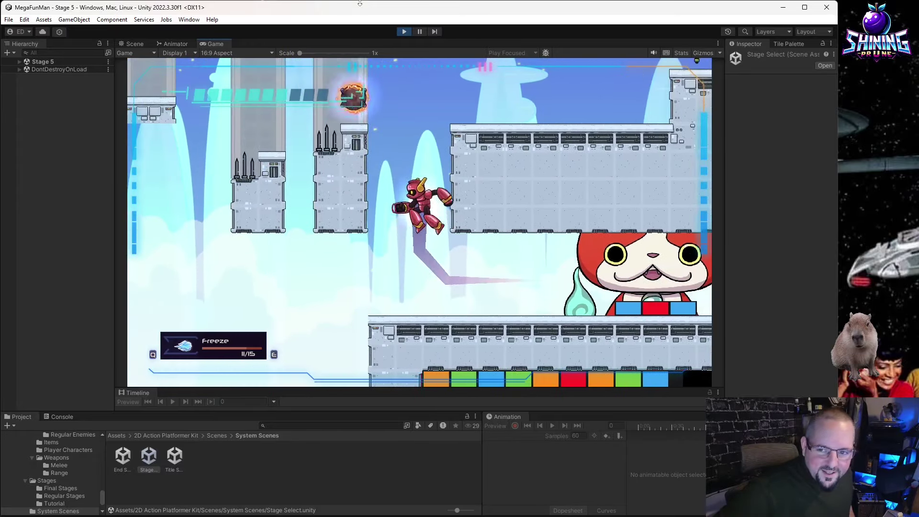
{"action": "key", "text": "d"}
{"action": "key", "text": "space"}
{"action": "key", "text": "space"}
{"action": "key", "text": "d"}
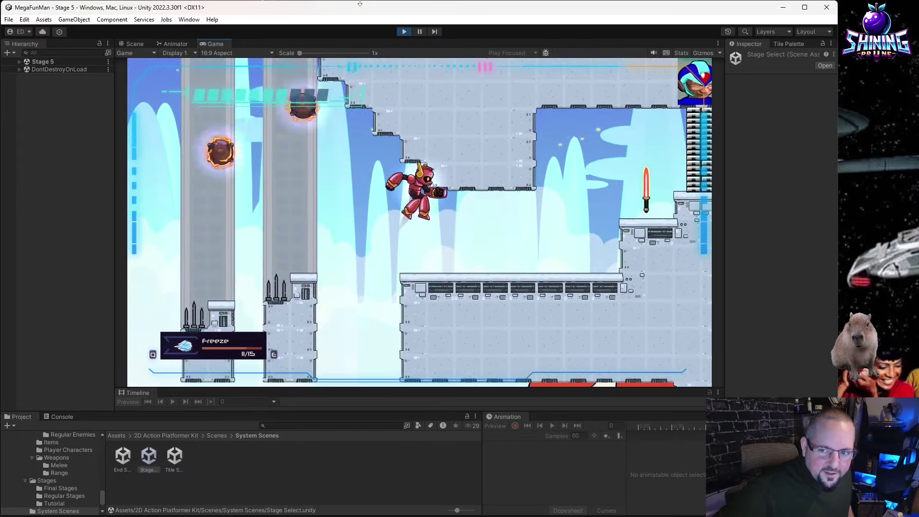
{"action": "key", "text": "d"}
{"action": "key", "text": "space"}
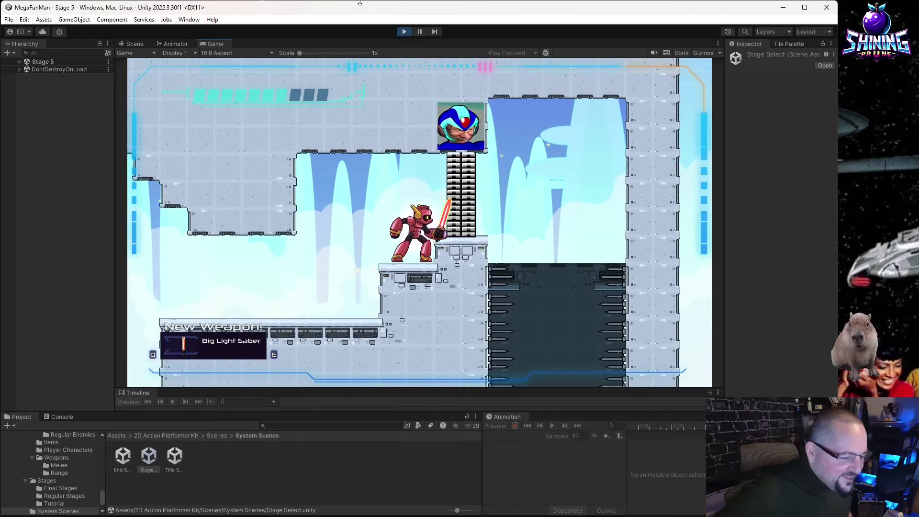
Drop down the spiked shaft and work along the platform to the enemy.
{"action": "key", "text": "space"}
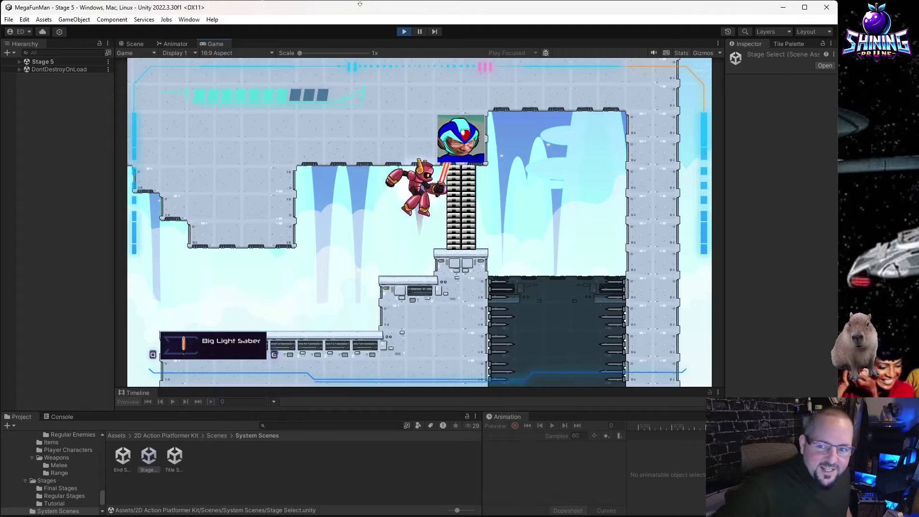
{"action": "key", "text": "d"}
{"action": "key", "text": "space"}
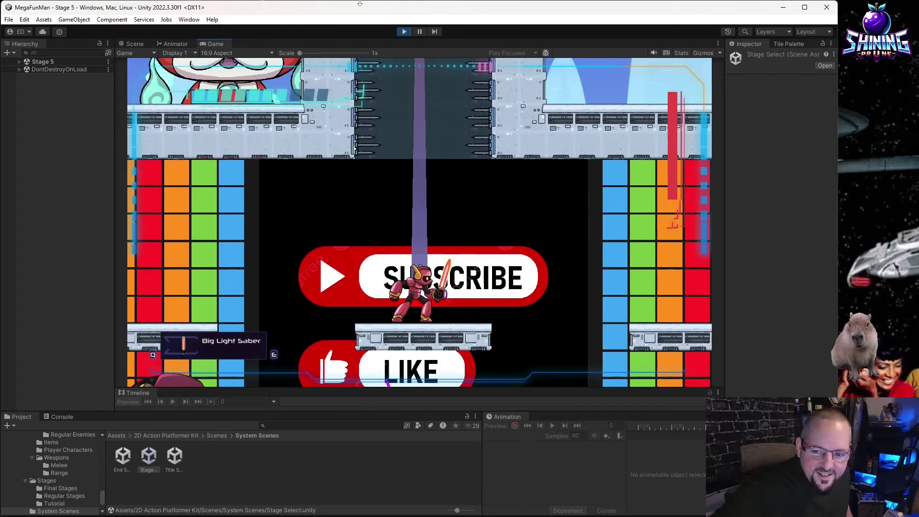
{"action": "key", "text": "a"}
{"action": "key", "text": "d"}
{"action": "key", "text": "a"}
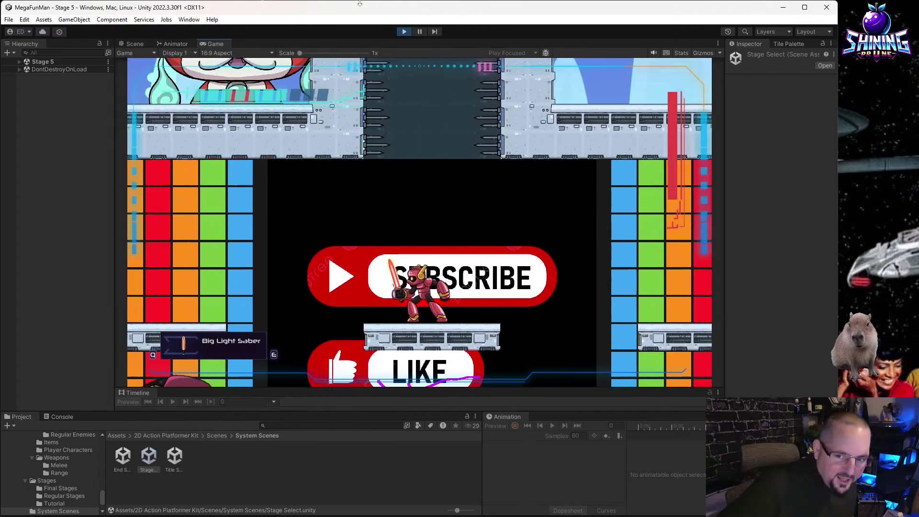
{"action": "key", "text": "d"}
{"action": "key", "text": "a"}
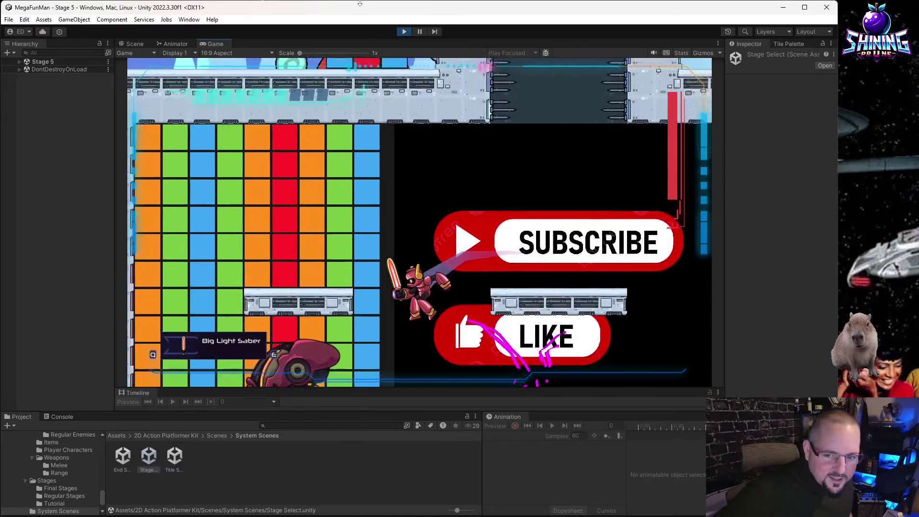
{"action": "key", "text": "space"}
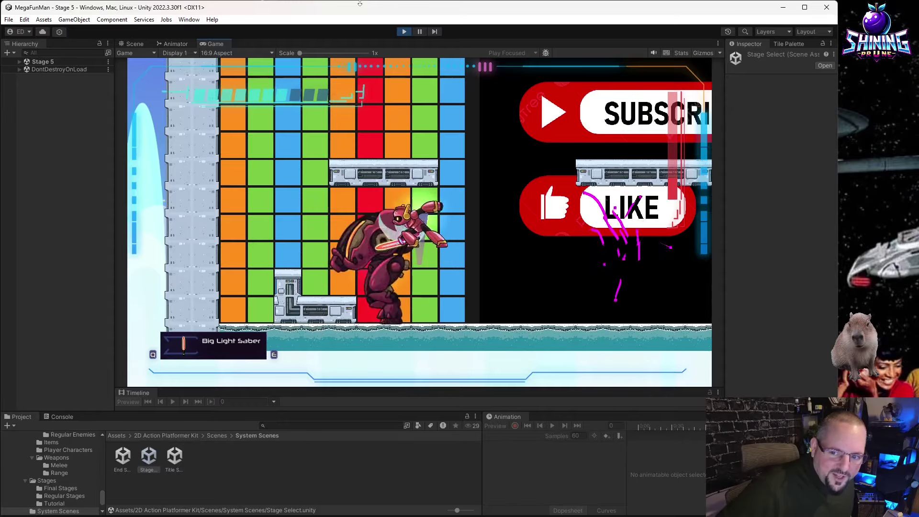
Slash at the boss and jump rightward up onto the higher platform.
{"action": "key", "text": "d"}
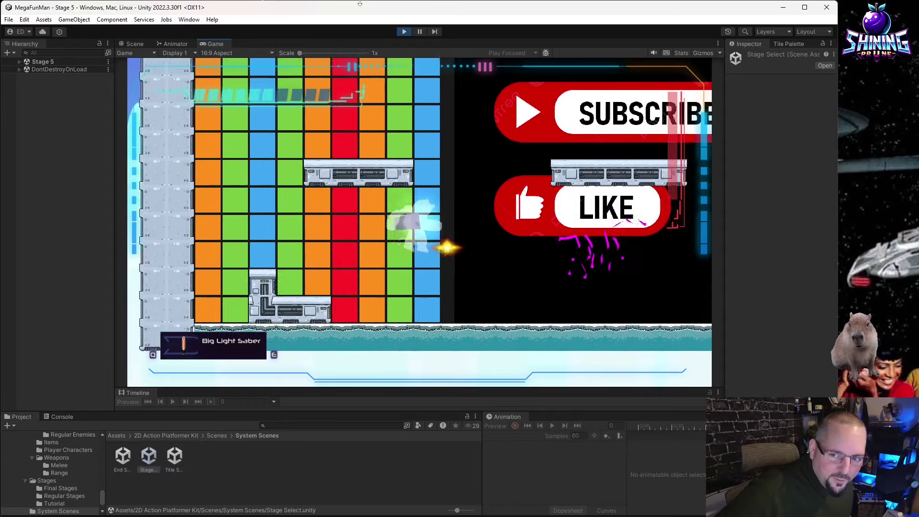
{"action": "key", "text": "space"}
{"action": "key", "text": "a"}
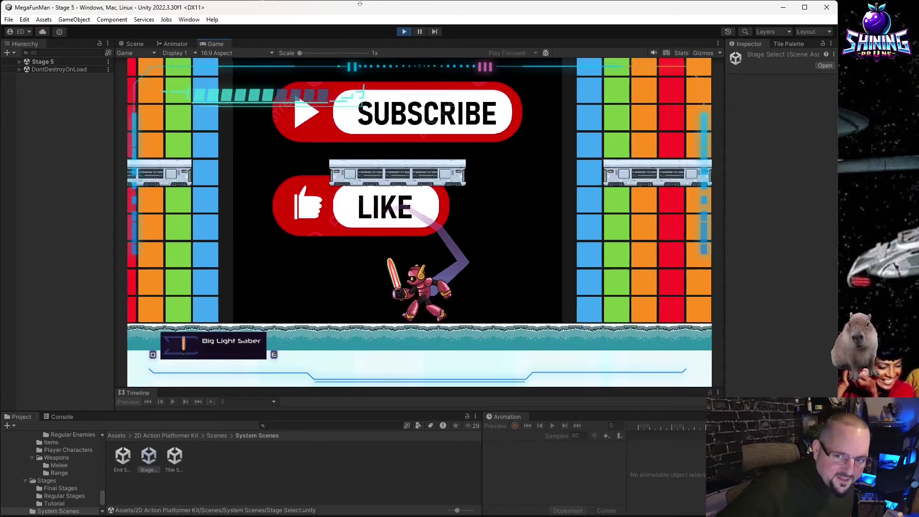
{"action": "key", "text": "d"}
{"action": "key", "text": "space"}
{"action": "key", "text": "d"}
{"action": "key", "text": "space"}
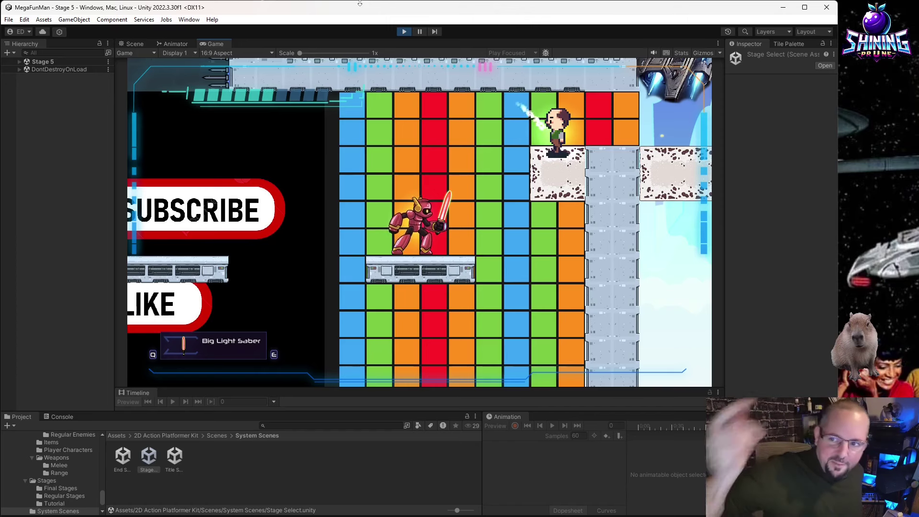
Reach the saber character to finish Stage 5, check the ??? card reads Complete, and stop play mode.
{"action": "key", "text": "d"}
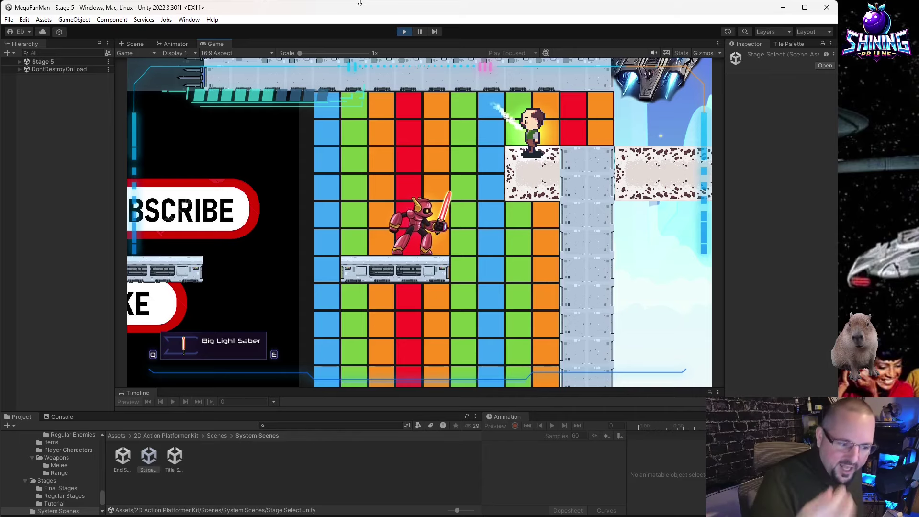
{"action": "key", "text": "a"}
{"action": "key", "text": "d"}
{"action": "key", "text": "space"}
{"action": "key", "text": "d"}
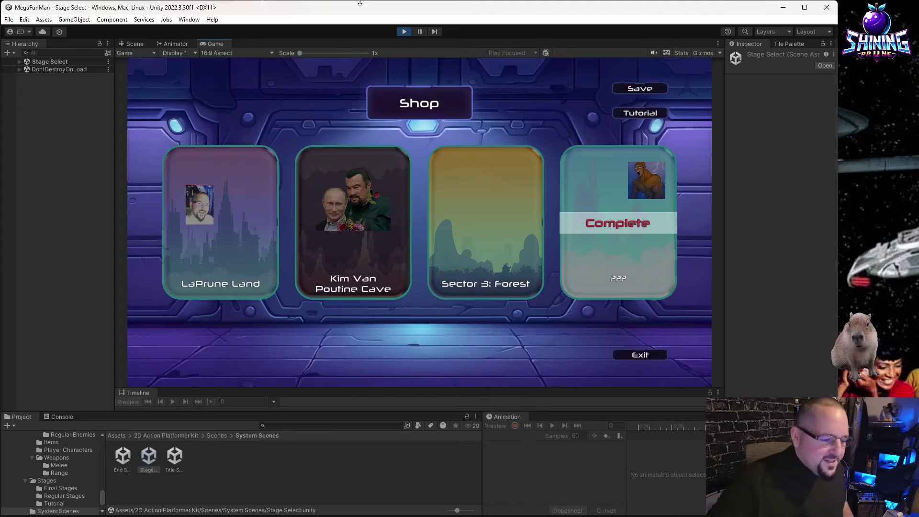
{"action": "key", "text": "Right"}
{"action": "key", "text": "Right"}
{"action": "key", "text": "Right"}
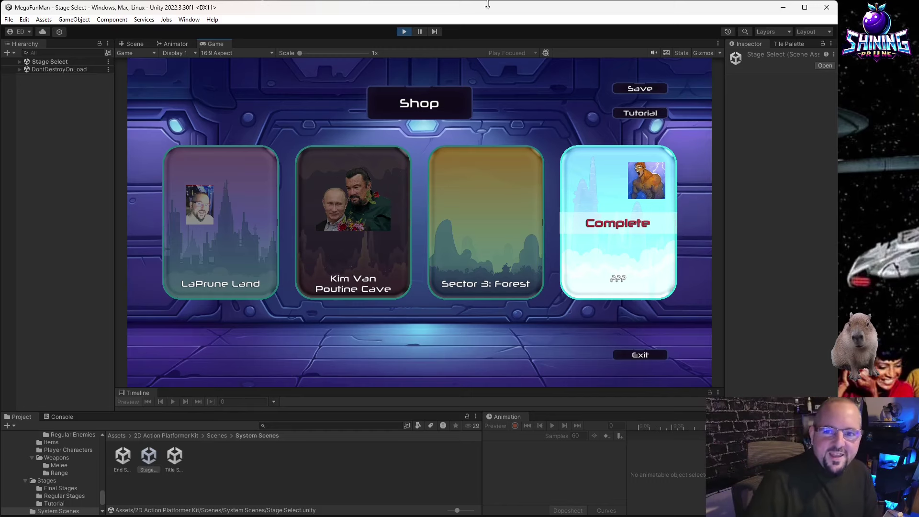
{"action": "left_click", "coordinate": [404, 32]}
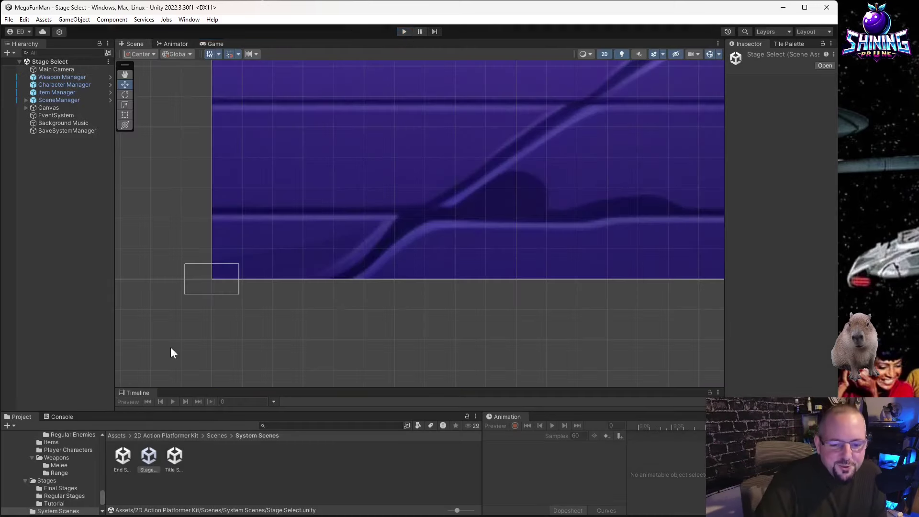
Open the Stage 4 scene from Scenes > Stages > Regular Stages in the Project panel.
{"action": "left_click", "coordinate": [224, 433]}
{"action": "left_click", "coordinate": [216, 435]}
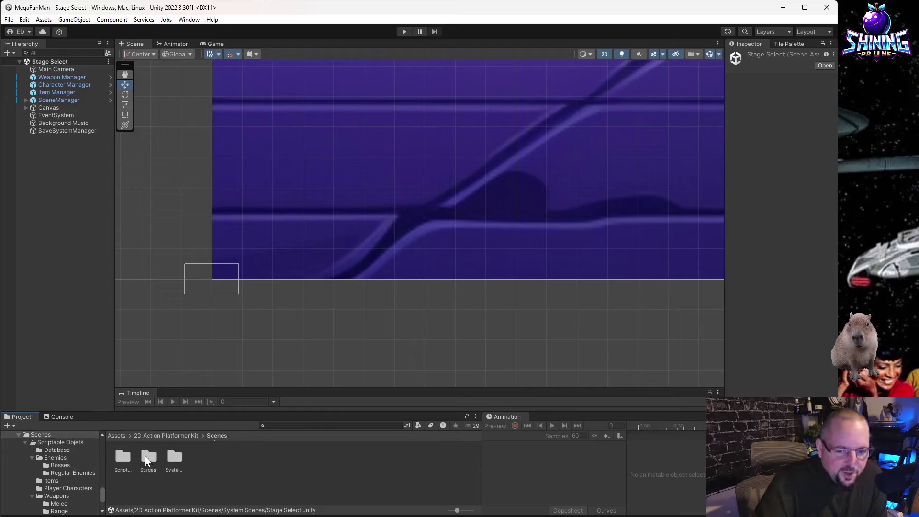
{"action": "left_click", "coordinate": [144, 455]}
{"action": "double_click", "coordinate": [145, 455]}
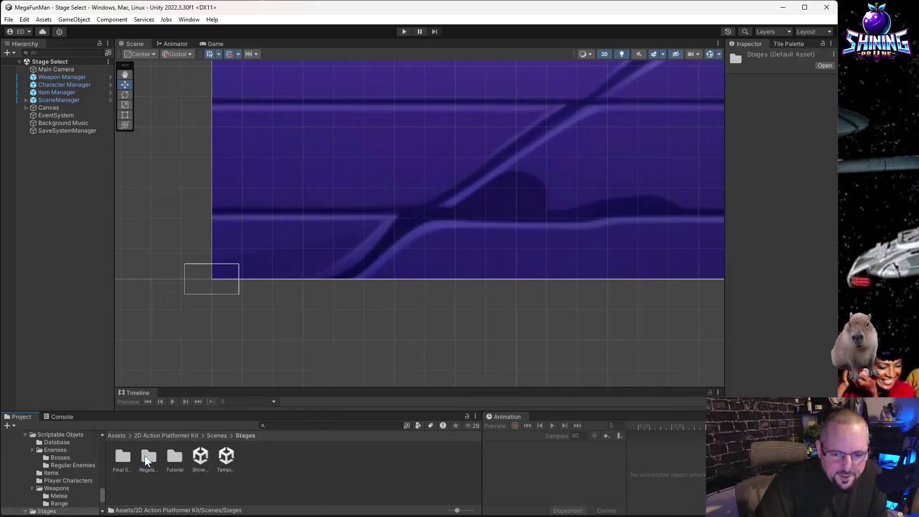
{"action": "double_click", "coordinate": [146, 457]}
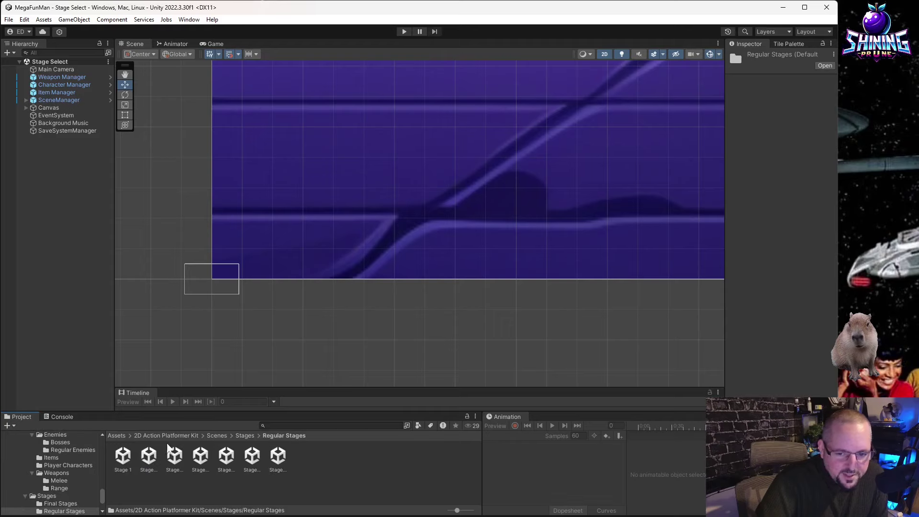
{"action": "left_click", "coordinate": [228, 456]}
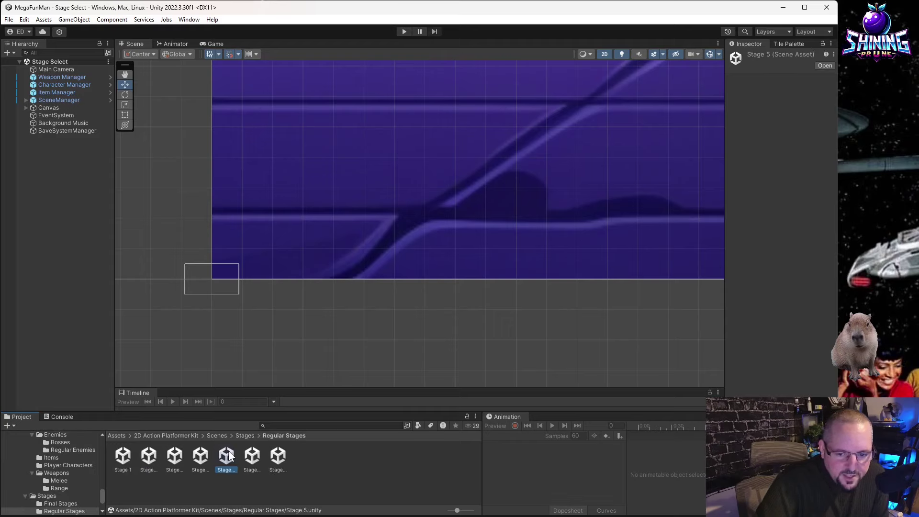
{"action": "double_click", "coordinate": [200, 456]}
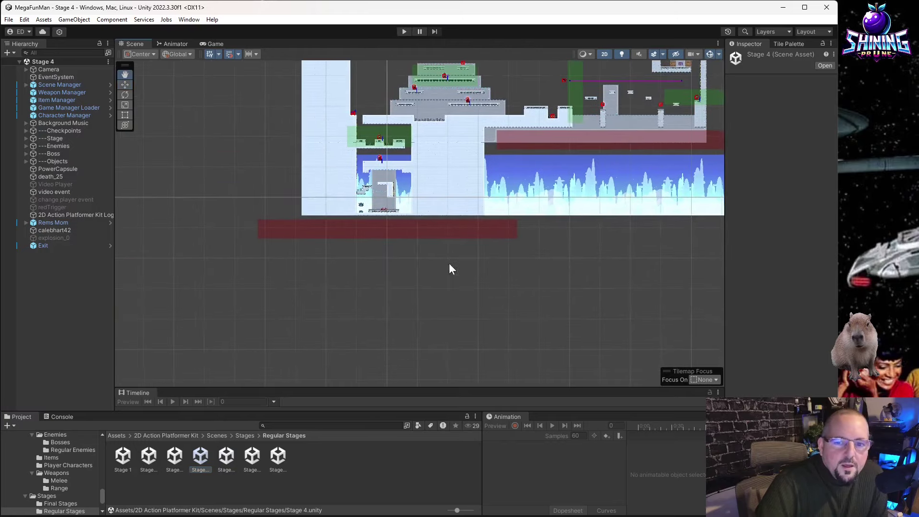
Zoom and pan the Scene view to survey the Stage 4 level layout.
{"action": "scroll", "coordinate": [355, 218], "scroll_direction": "up", "scroll_amount": 10}
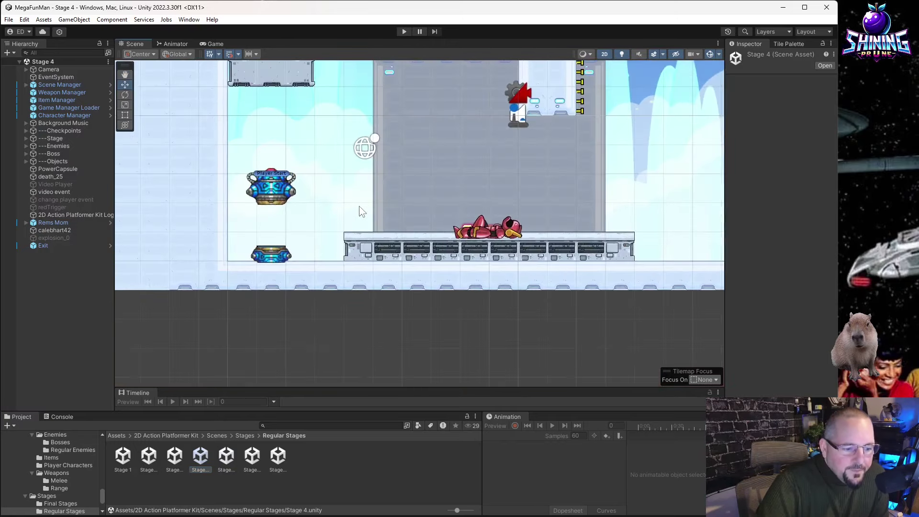
{"action": "scroll", "coordinate": [359, 206], "scroll_direction": "up", "scroll_amount": 4}
{"action": "middle_click_drag", "start_coordinate": [574, 308], "coordinate": [458, 310]}
{"action": "scroll", "coordinate": [457, 311], "scroll_direction": "down", "scroll_amount": 6}
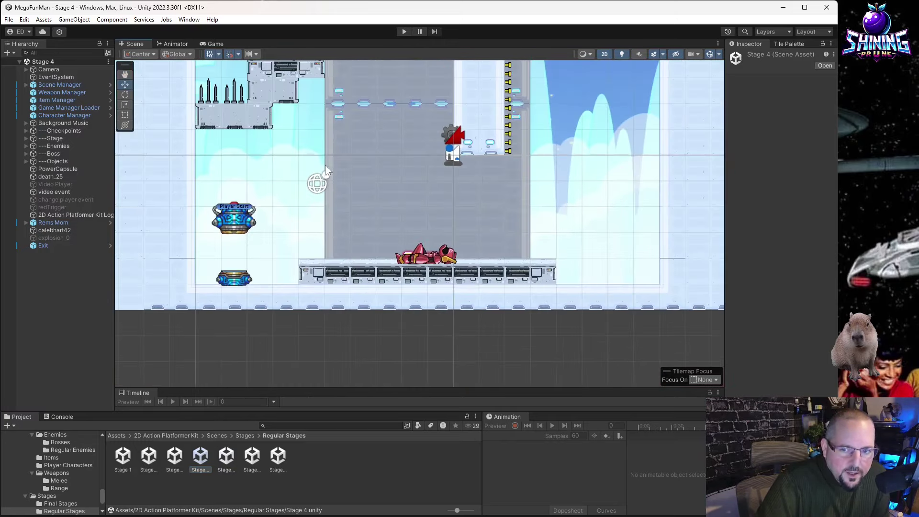
{"action": "scroll", "coordinate": [334, 165], "scroll_direction": "down", "scroll_amount": 6}
{"action": "middle_click_drag", "start_coordinate": [334, 165], "coordinate": [315, 220]}
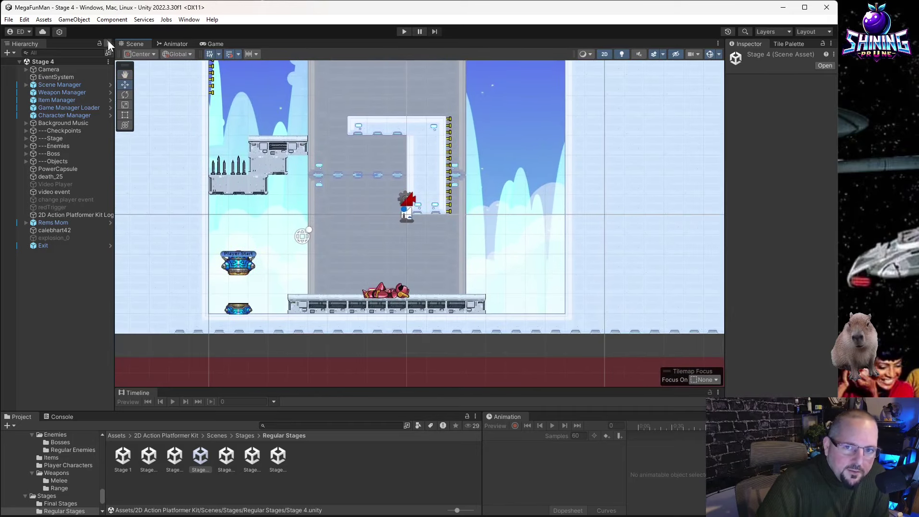
{"action": "scroll", "coordinate": [314, 285], "scroll_direction": "up", "scroll_amount": 1}
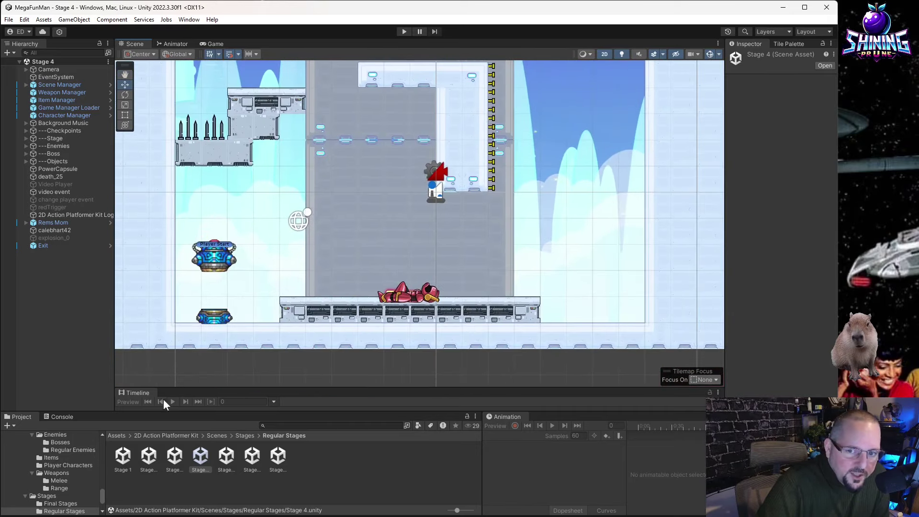
{"action": "scroll", "coordinate": [311, 280], "scroll_direction": "down", "scroll_amount": 1}
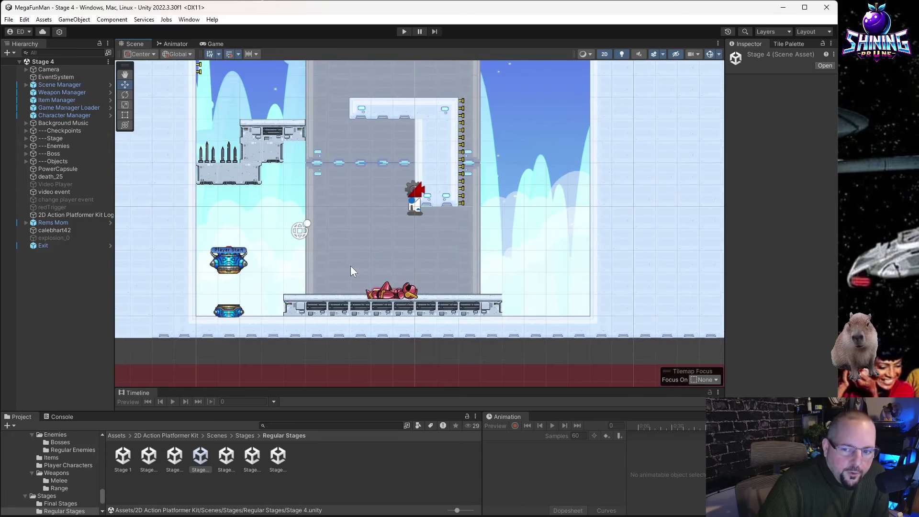
Select death_25, locate its animator controller and death sprite sheet, and preview the 'red death loop' clip.
{"action": "left_click", "coordinate": [392, 295]}
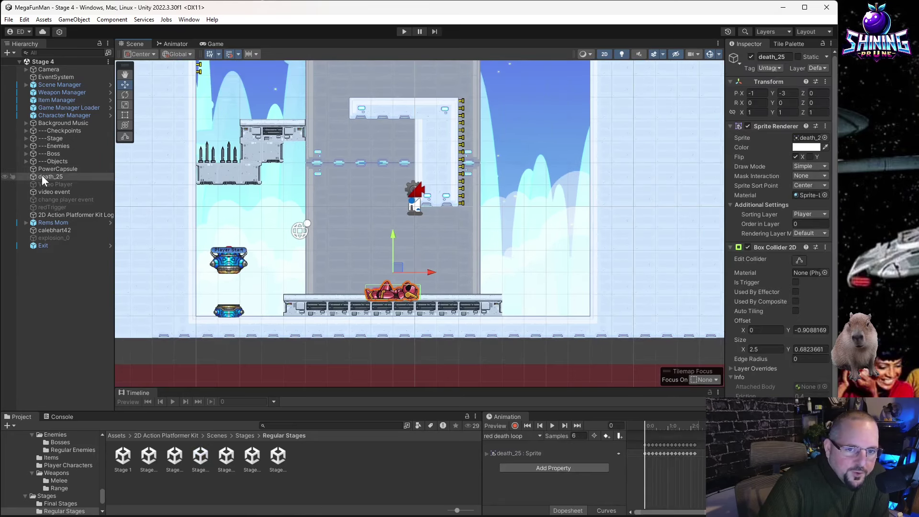
{"action": "scroll", "coordinate": [758, 143], "scroll_direction": "down", "scroll_amount": 3}
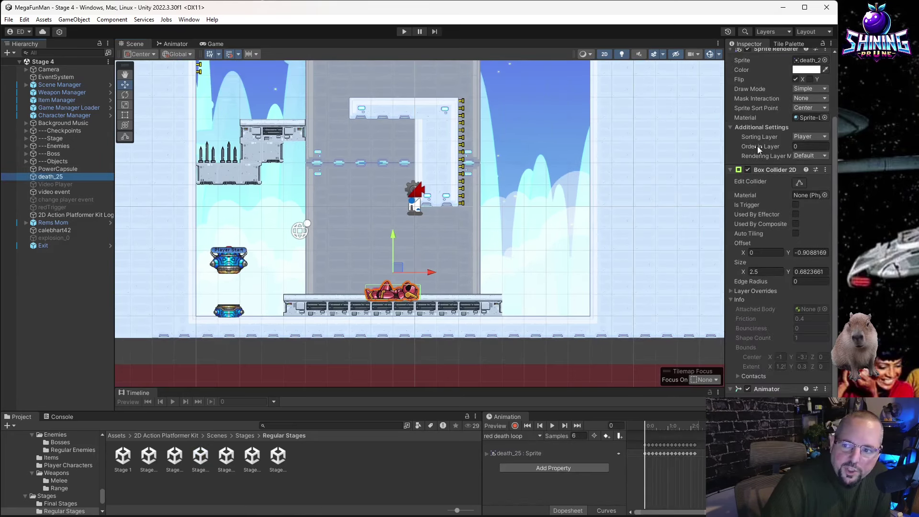
{"action": "scroll", "coordinate": [758, 153], "scroll_direction": "down", "scroll_amount": 1}
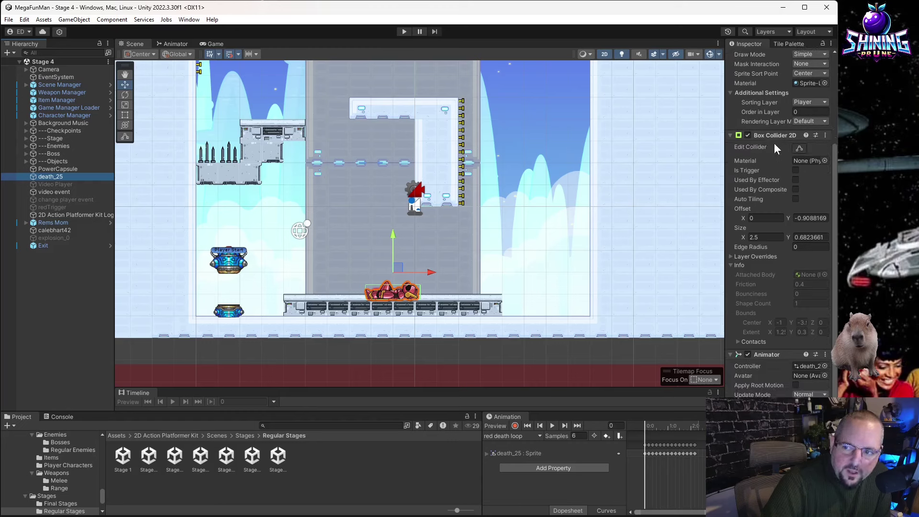
{"action": "left_click", "coordinate": [808, 366]}
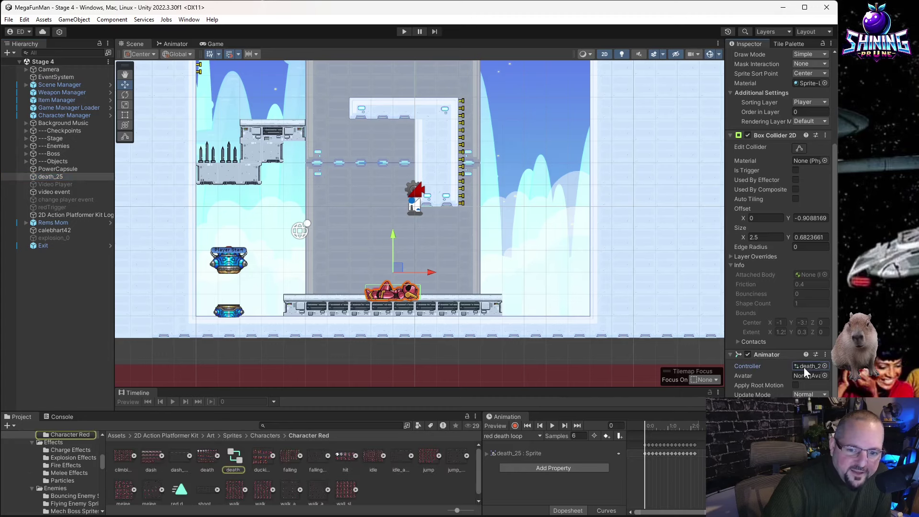
{"action": "left_click", "coordinate": [217, 455]}
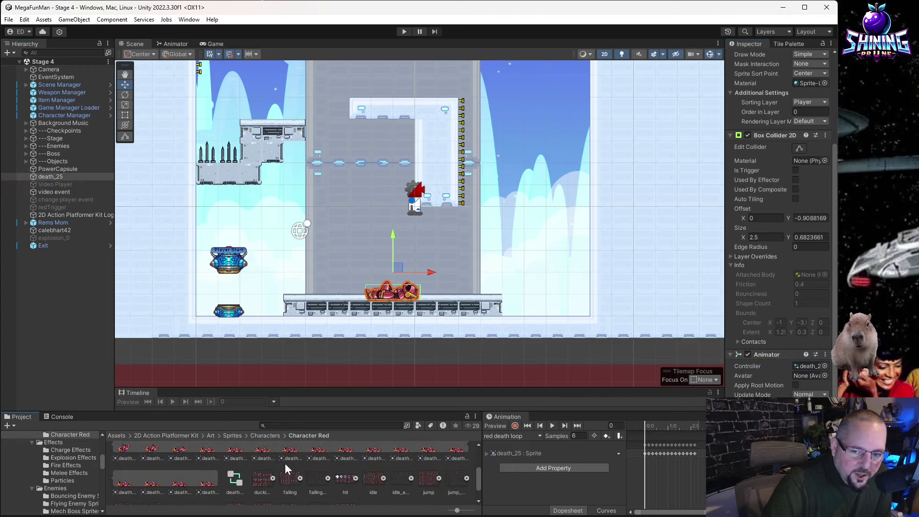
{"action": "left_click", "coordinate": [205, 451]}
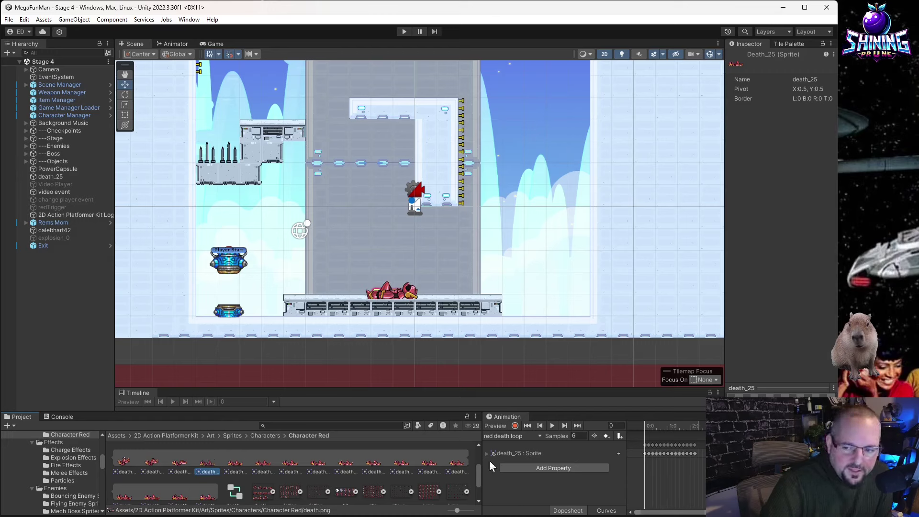
{"action": "left_click", "coordinate": [552, 425]}
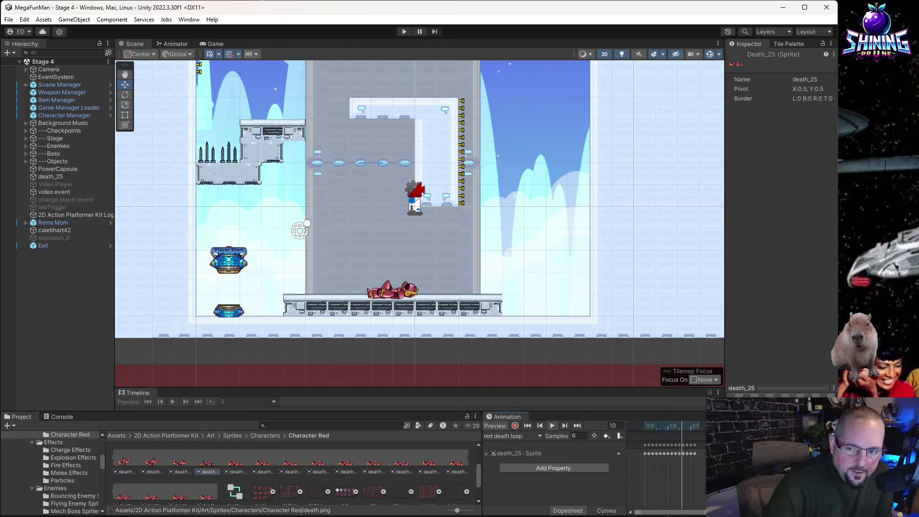
{"action": "scroll", "coordinate": [401, 276], "scroll_direction": "up", "scroll_amount": 5}
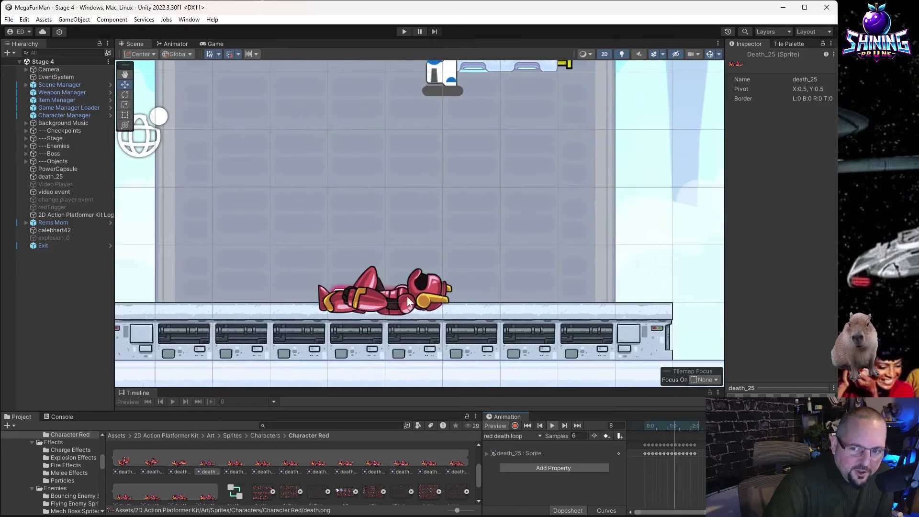
{"action": "scroll", "coordinate": [408, 297], "scroll_direction": "up", "scroll_amount": 2}
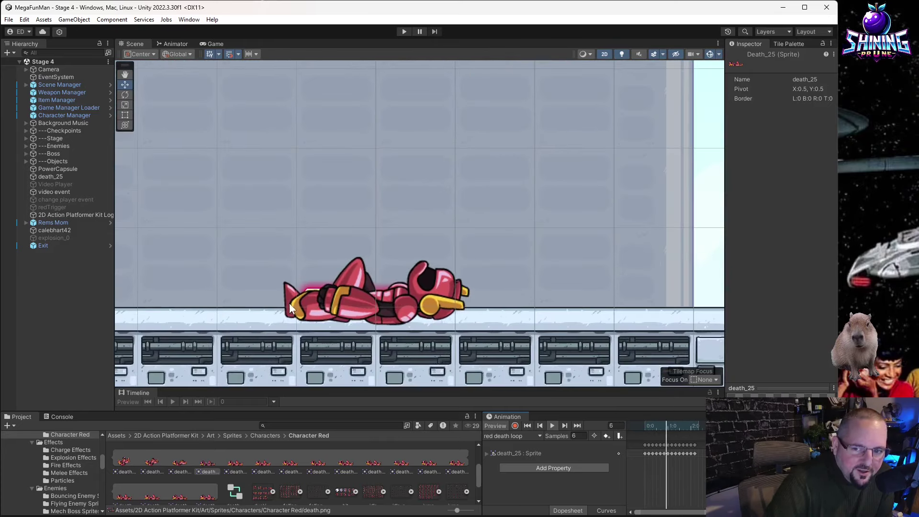
{"action": "scroll", "coordinate": [290, 302], "scroll_direction": "down", "scroll_amount": 6}
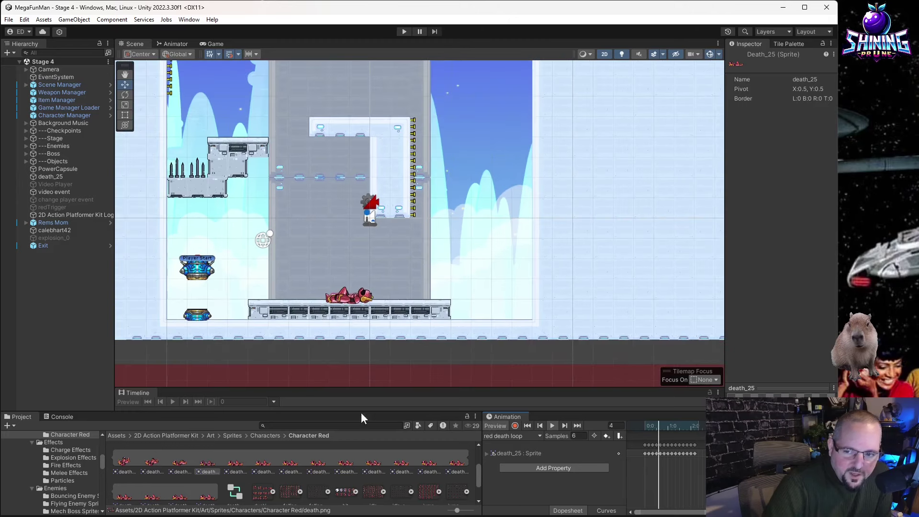
{"action": "left_click", "coordinate": [68, 280]}
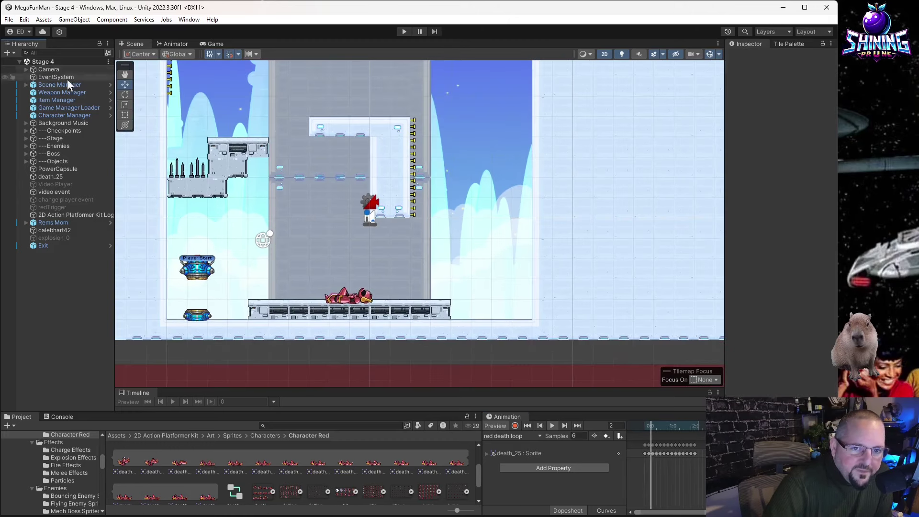
Select the Video Player showing the 'rockman x4 ending' clip, and widen the Inspector and Hierarchy panels.
{"action": "left_click", "coordinate": [63, 185]}
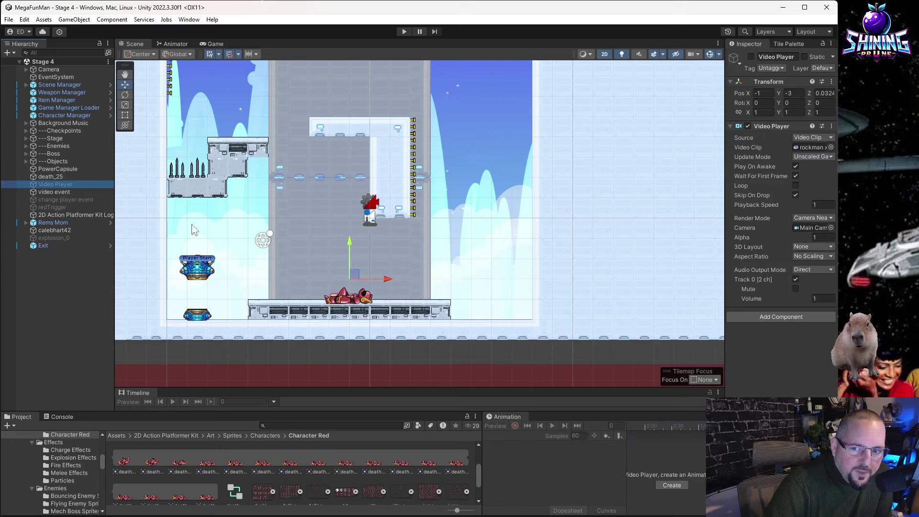
{"action": "scroll", "coordinate": [352, 266], "scroll_direction": "up", "scroll_amount": 3}
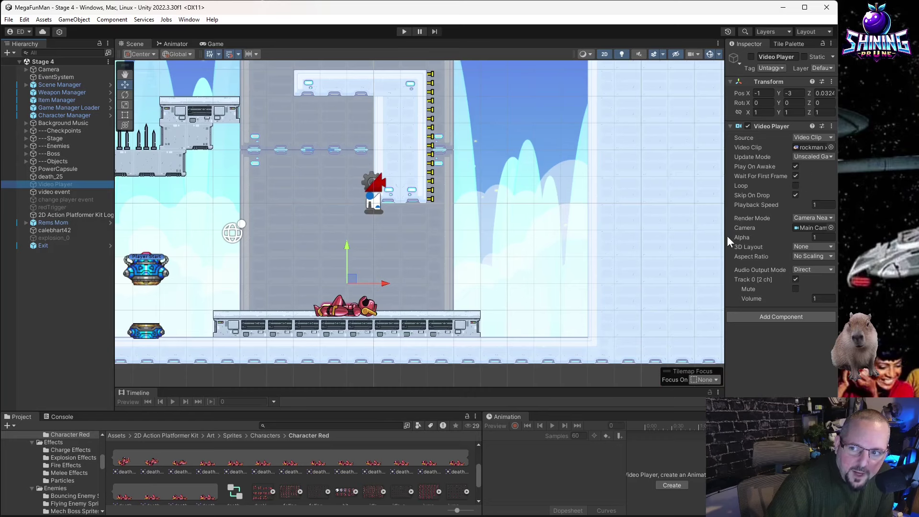
{"action": "left_click_drag", "start_coordinate": [726, 237], "coordinate": [663, 236]}
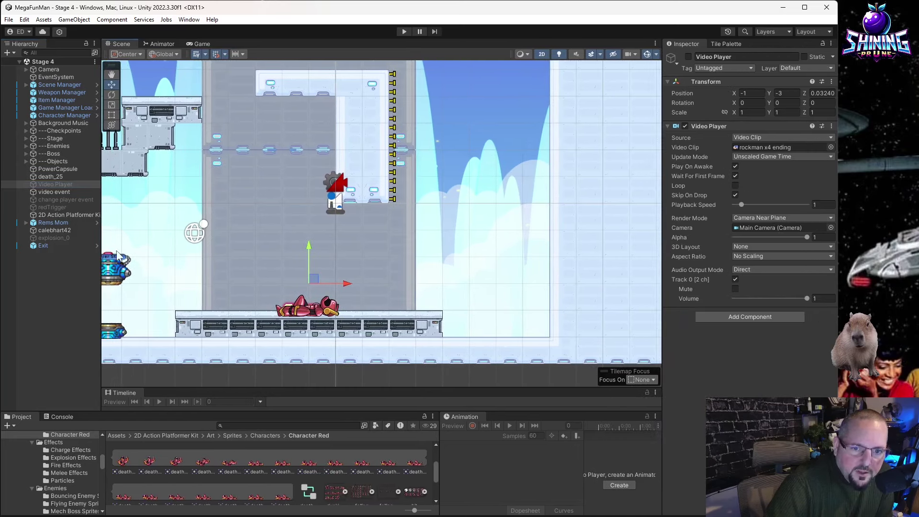
{"action": "left_click_drag", "start_coordinate": [100, 229], "coordinate": [130, 227]}
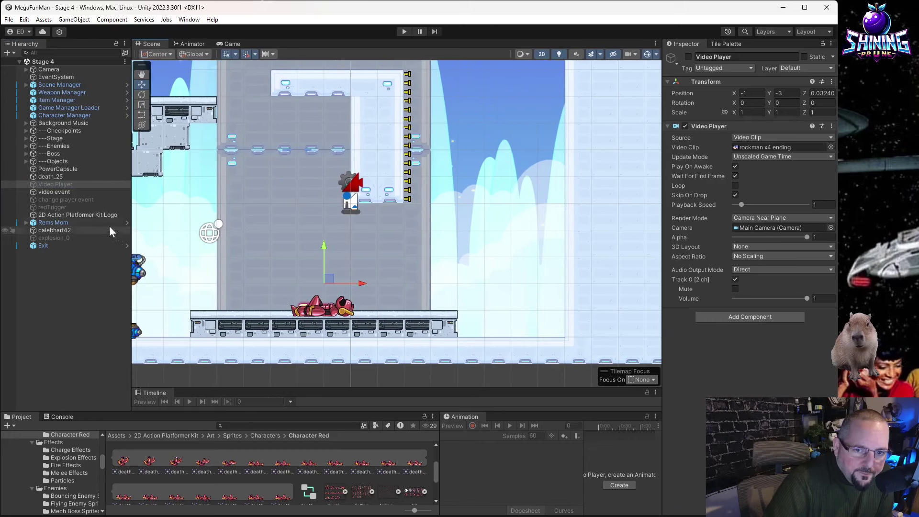
Select 'video event' and scroll its Inspector to the Object Detector's On Object Enter and Exit events.
{"action": "left_click", "coordinate": [61, 192]}
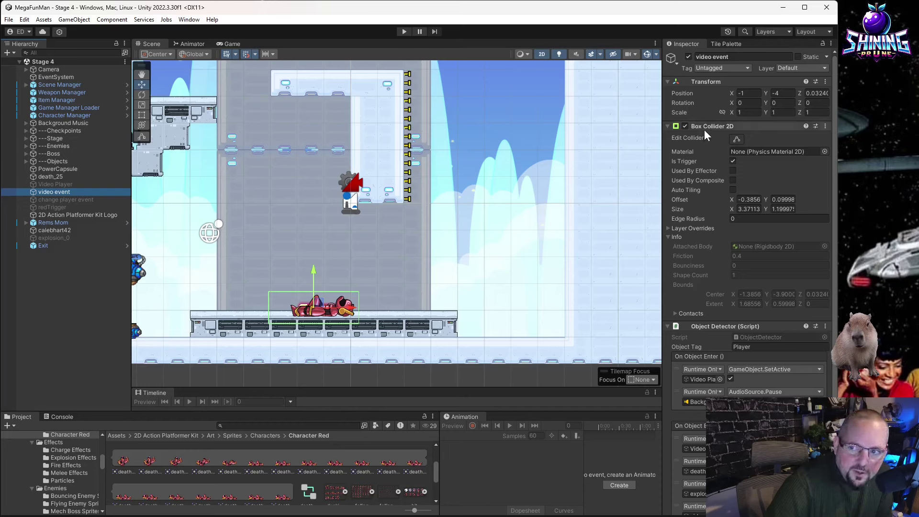
{"action": "scroll", "coordinate": [726, 158], "scroll_direction": "down", "scroll_amount": 3}
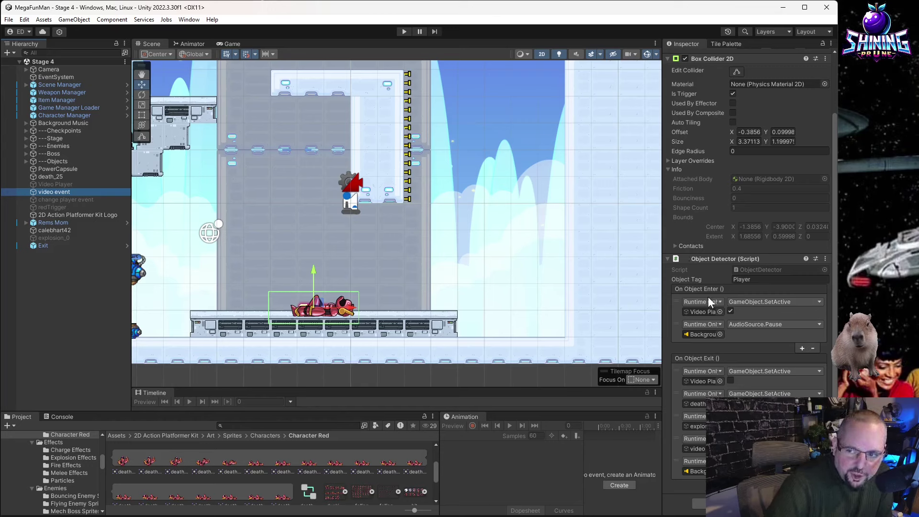
{"action": "scroll", "coordinate": [262, 328], "scroll_direction": "up", "scroll_amount": 5}
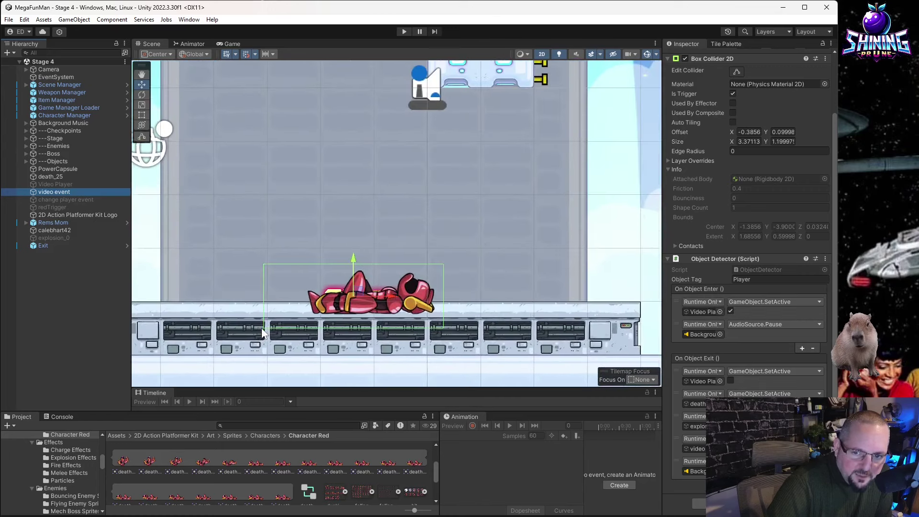
{"action": "scroll", "coordinate": [261, 328], "scroll_direction": "up", "scroll_amount": 2}
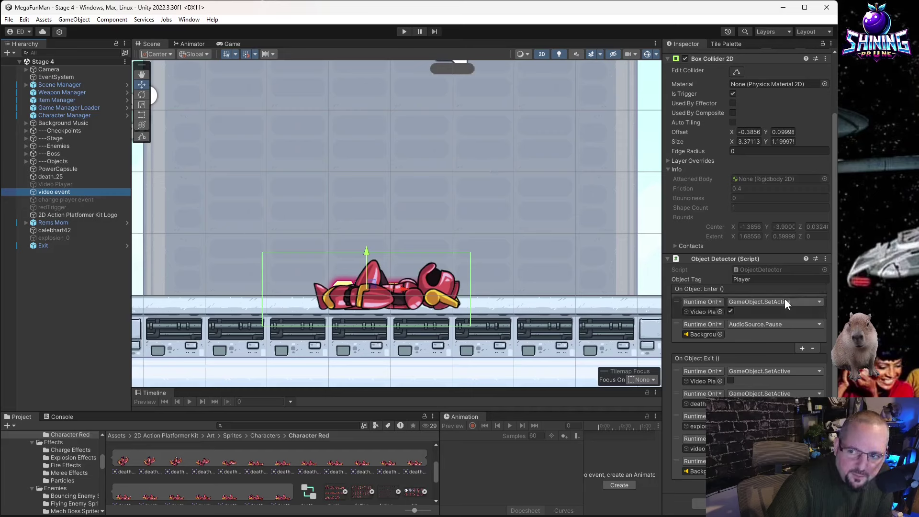
{"action": "left_click", "coordinate": [62, 184]}
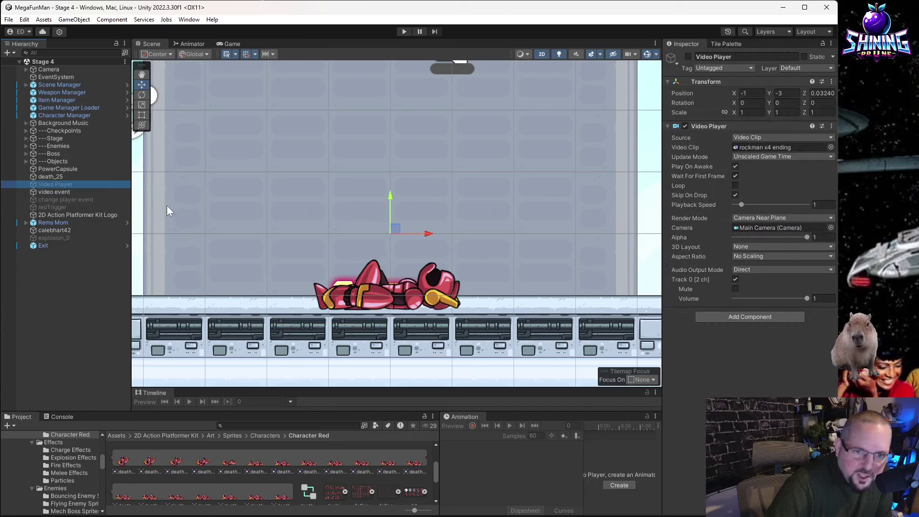
{"action": "left_click", "coordinate": [65, 192]}
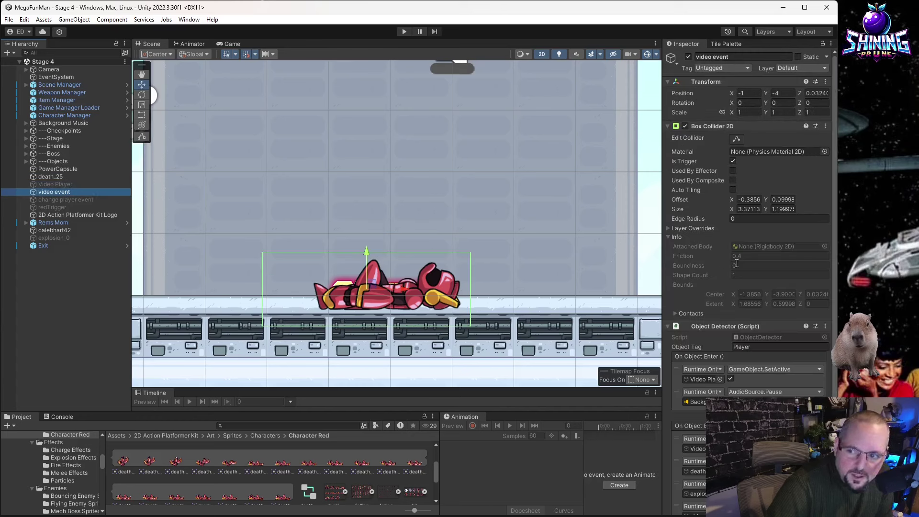
{"action": "scroll", "coordinate": [736, 264], "scroll_direction": "down", "scroll_amount": 3}
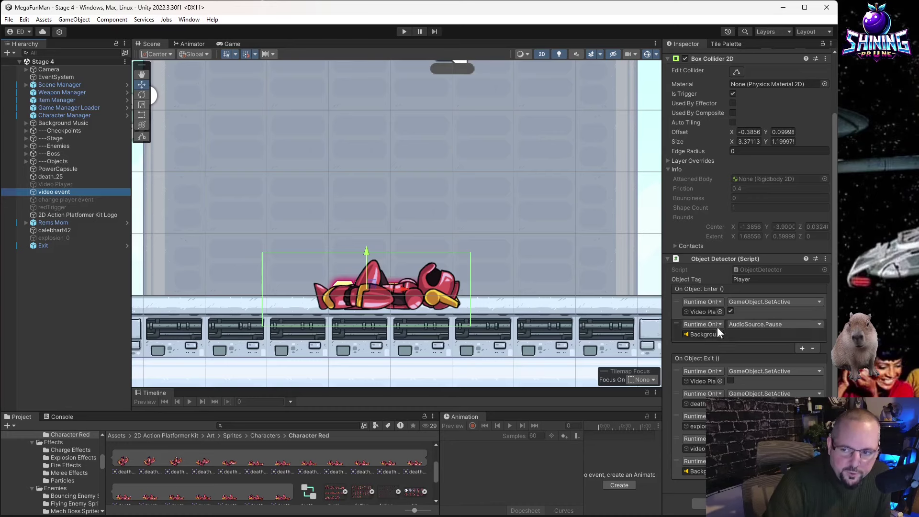
{"action": "scroll", "coordinate": [422, 249], "scroll_direction": "down", "scroll_amount": 5}
{"action": "scroll", "coordinate": [383, 283], "scroll_direction": "up", "scroll_amount": 2}
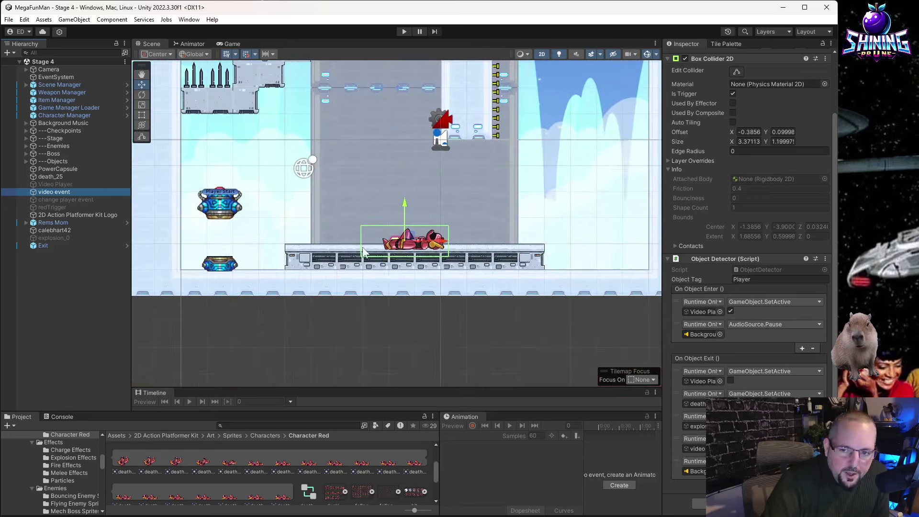
Inspect 'change player event', 'redTrigger', then Character Manager's Blue and Red character list.
{"action": "left_click", "coordinate": [75, 199]}
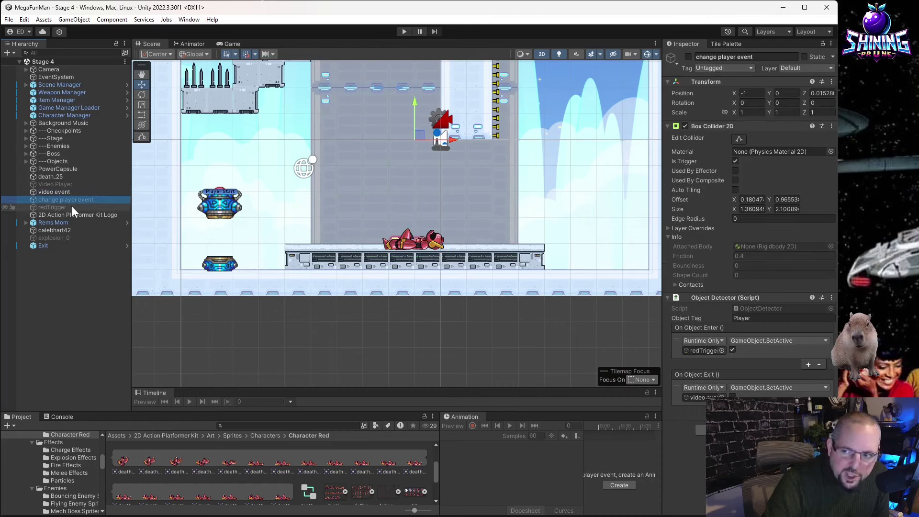
{"action": "left_click", "coordinate": [73, 207]}
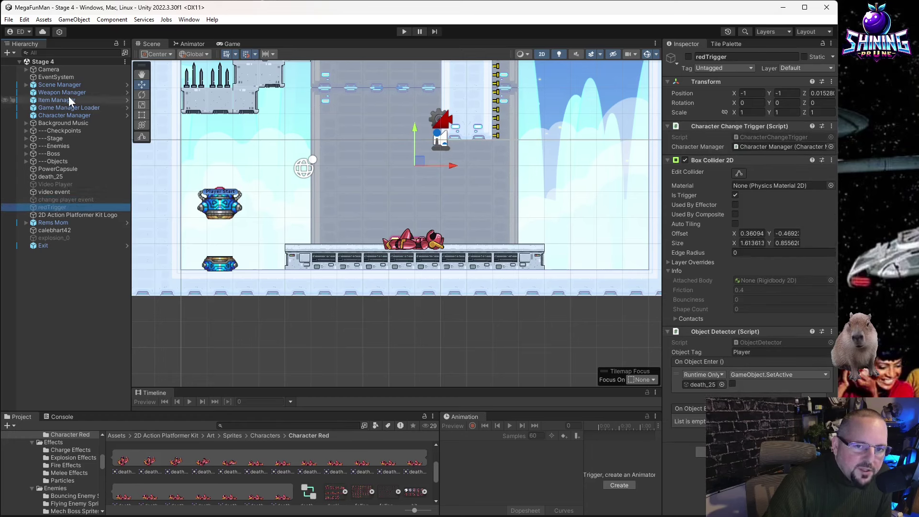
{"action": "left_click", "coordinate": [41, 115]}
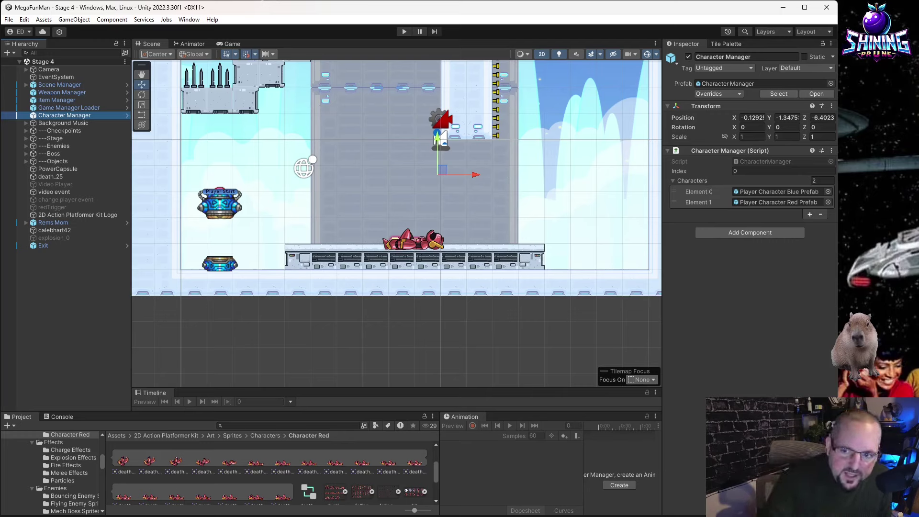
Select Exit, frame it with F, and confirm its trigger loads the Stage 5 scene.
{"action": "left_click", "coordinate": [66, 246]}
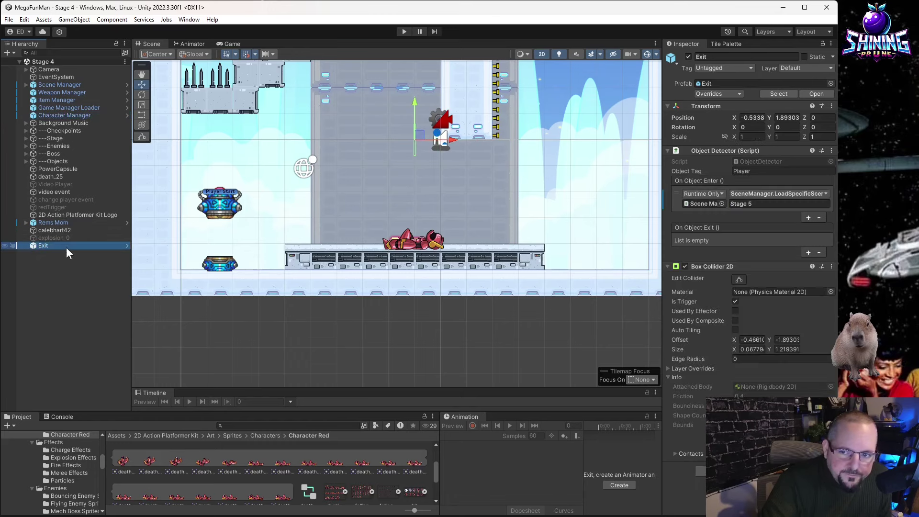
{"action": "key", "text": "f"}
{"action": "scroll", "coordinate": [372, 154], "scroll_direction": "down", "scroll_amount": 3}
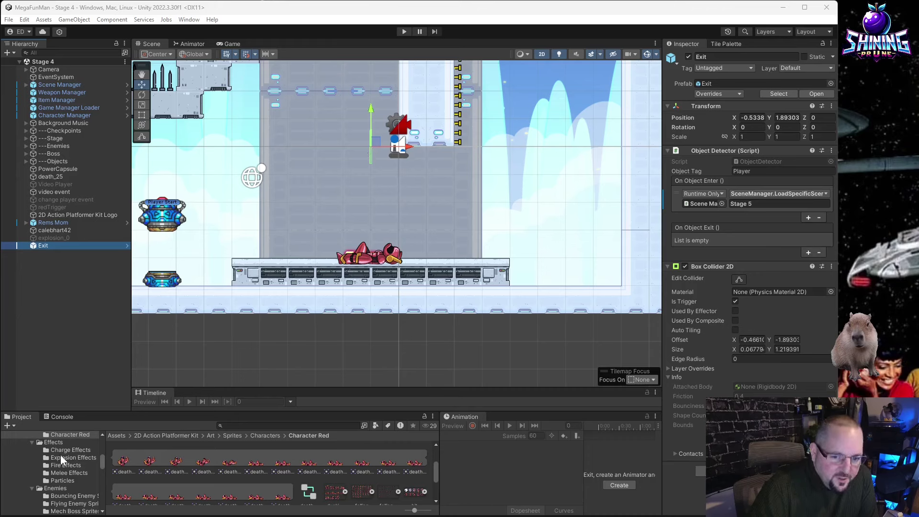
Browse from the 2D Action Platformer Kit folder to Scenes > Stages > Regular Stages and select Stage 5.
{"action": "left_click", "coordinate": [168, 437]}
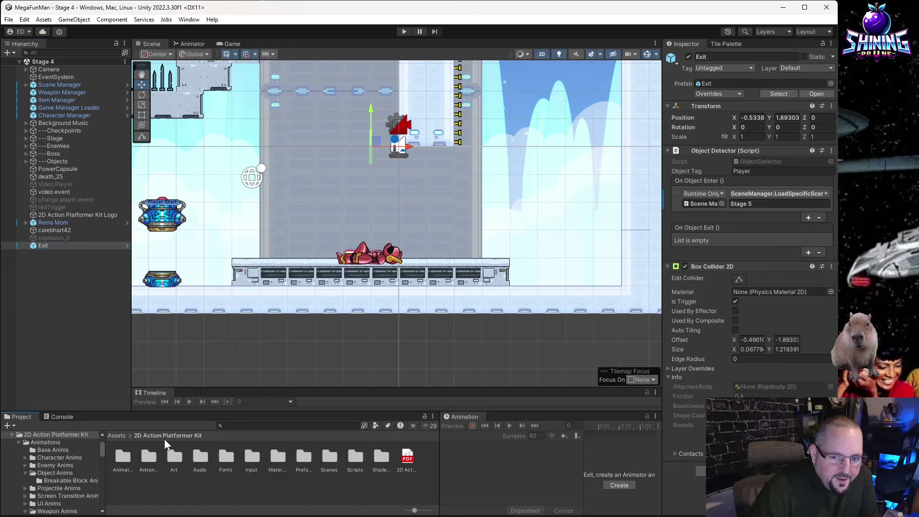
{"action": "double_click", "coordinate": [326, 457]}
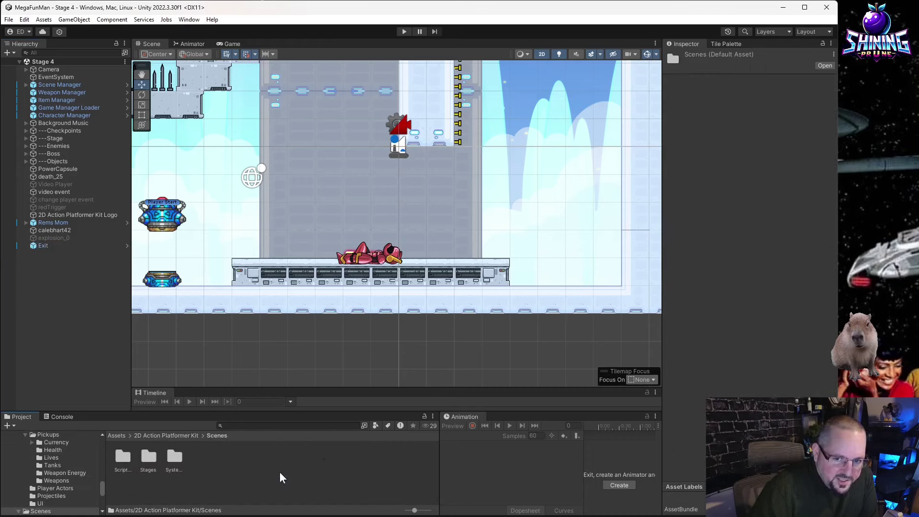
{"action": "double_click", "coordinate": [149, 458]}
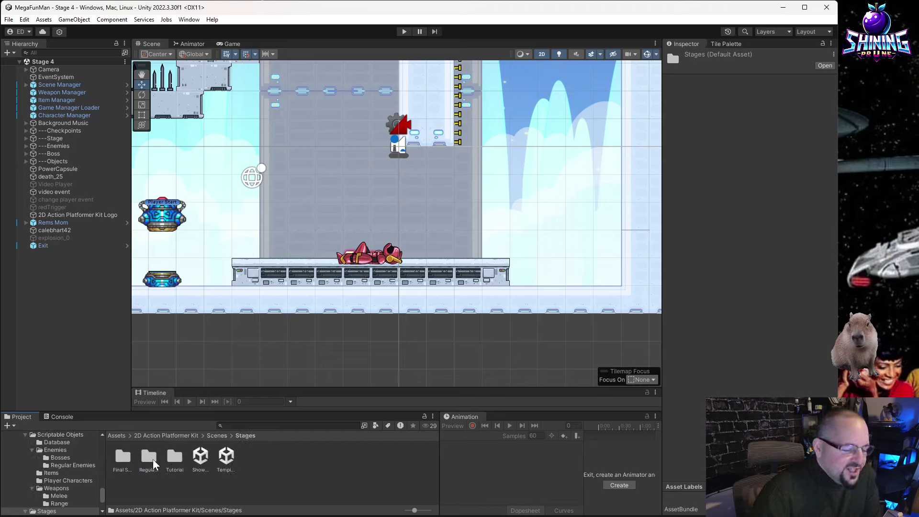
{"action": "double_click", "coordinate": [150, 457]}
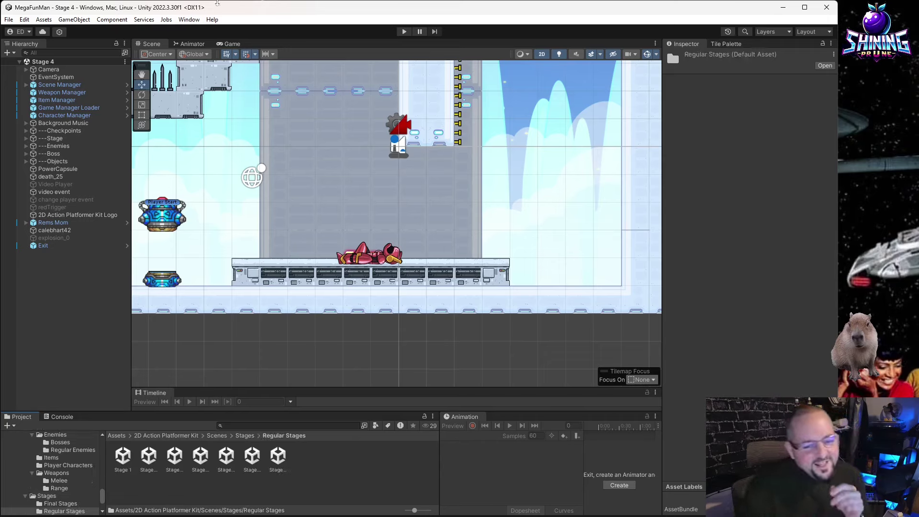
{"action": "left_click", "coordinate": [226, 458]}
Open the Stage 5 scene and zoom out to take in the whole level.
{"action": "double_click", "coordinate": [223, 462]}
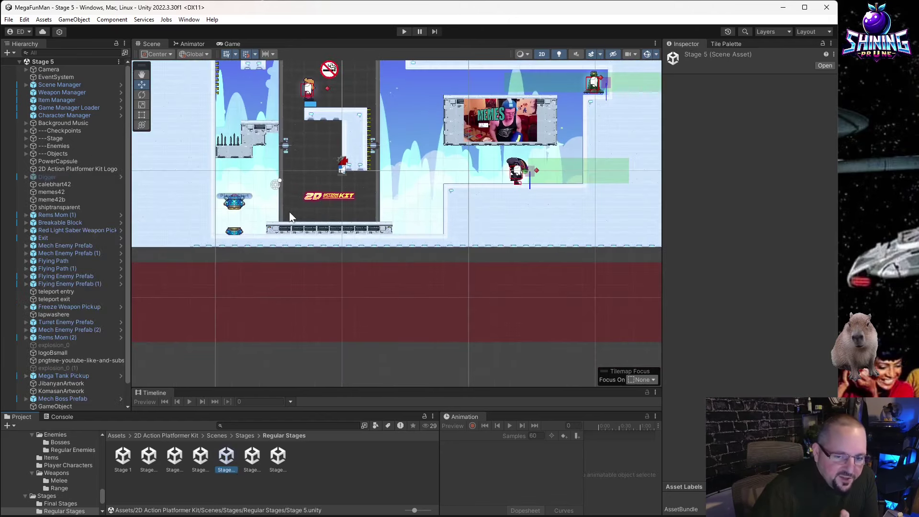
{"action": "scroll", "coordinate": [358, 211], "scroll_direction": "up", "scroll_amount": 3}
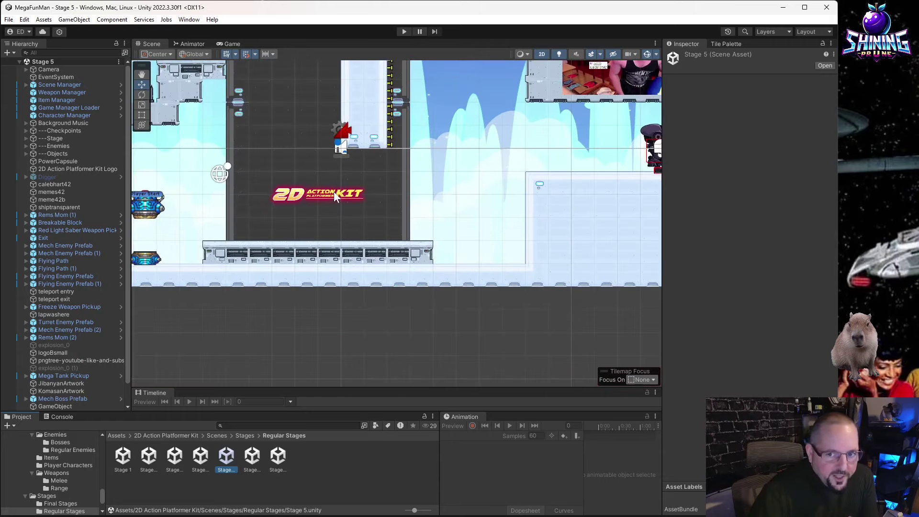
{"action": "scroll", "coordinate": [370, 206], "scroll_direction": "down", "scroll_amount": 9}
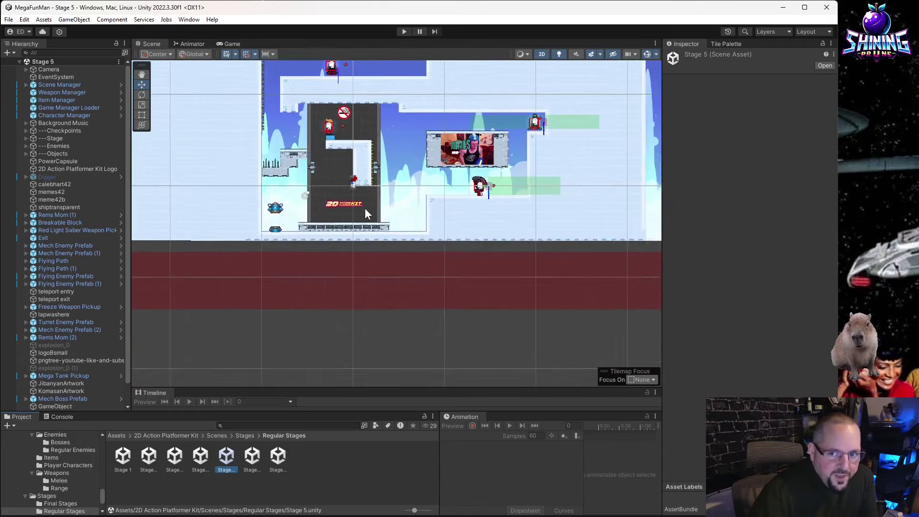
{"action": "middle_click_drag", "start_coordinate": [418, 191], "coordinate": [369, 301]}
{"action": "scroll", "coordinate": [357, 254], "scroll_direction": "down", "scroll_amount": 7}
{"action": "scroll", "coordinate": [369, 300], "scroll_direction": "up", "scroll_amount": 8}
Pan across the troll picture, the upper platforms, the rooms below and the lower-left starting area.
{"action": "middle_click_drag", "start_coordinate": [230, 206], "coordinate": [613, 243]}
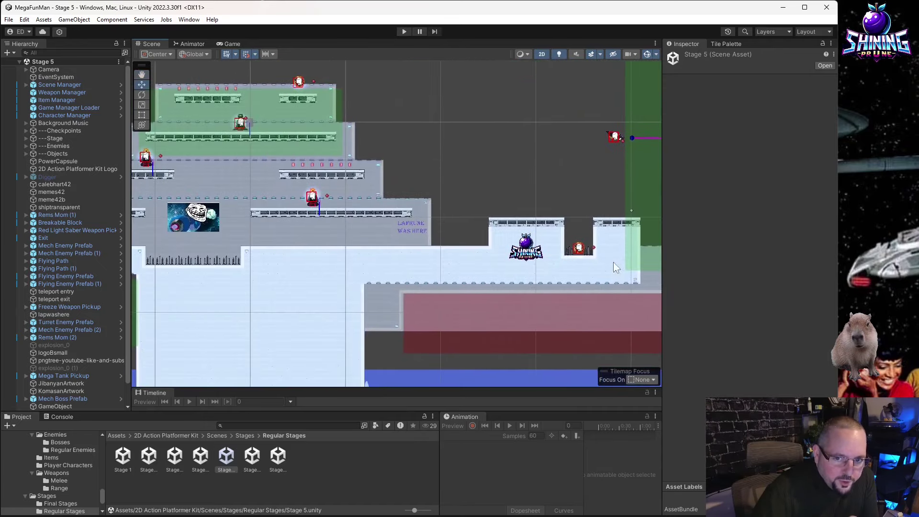
{"action": "scroll", "coordinate": [478, 244], "scroll_direction": "up", "scroll_amount": 8}
{"action": "middle_click_drag", "start_coordinate": [268, 257], "coordinate": [538, 312]}
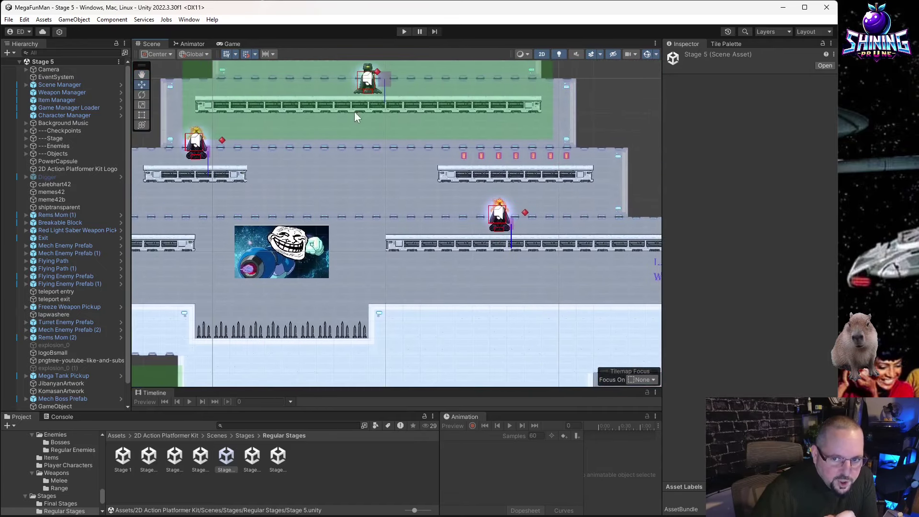
{"action": "scroll", "coordinate": [254, 288], "scroll_direction": "down", "scroll_amount": 7}
{"action": "middle_click_drag", "start_coordinate": [261, 294], "coordinate": [623, 0]}
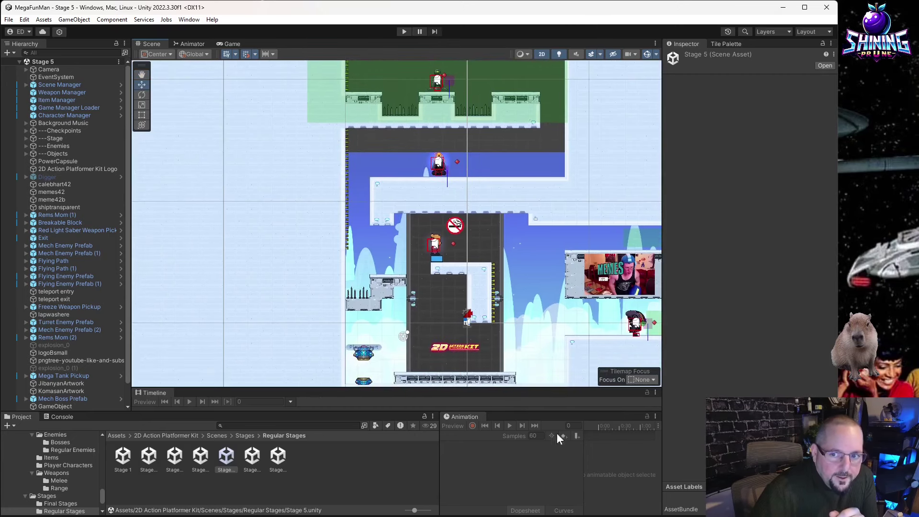
{"action": "middle_click_drag", "start_coordinate": [620, 382], "coordinate": [464, 235]}
{"action": "scroll", "coordinate": [254, 181], "scroll_direction": "up", "scroll_amount": 5}
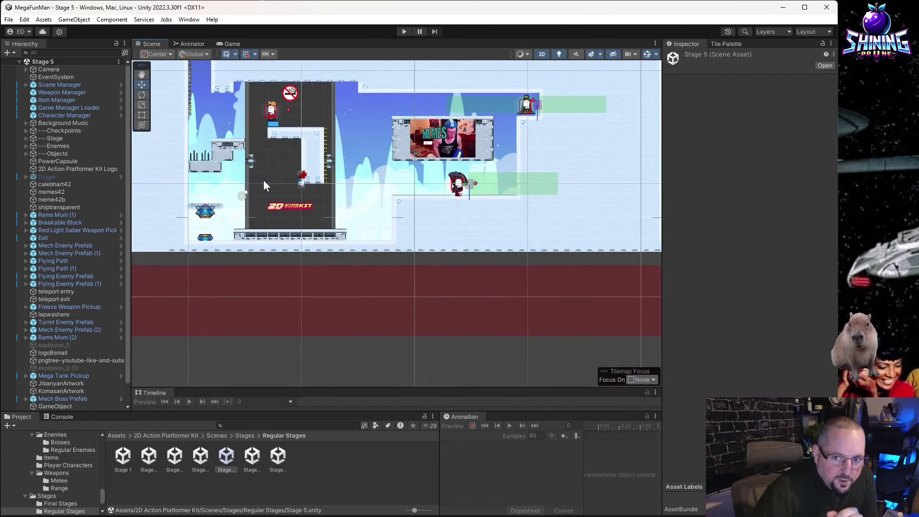
{"action": "middle_click_drag", "start_coordinate": [255, 225], "coordinate": [337, 245]}
{"action": "scroll", "coordinate": [227, 244], "scroll_direction": "up", "scroll_amount": 5}
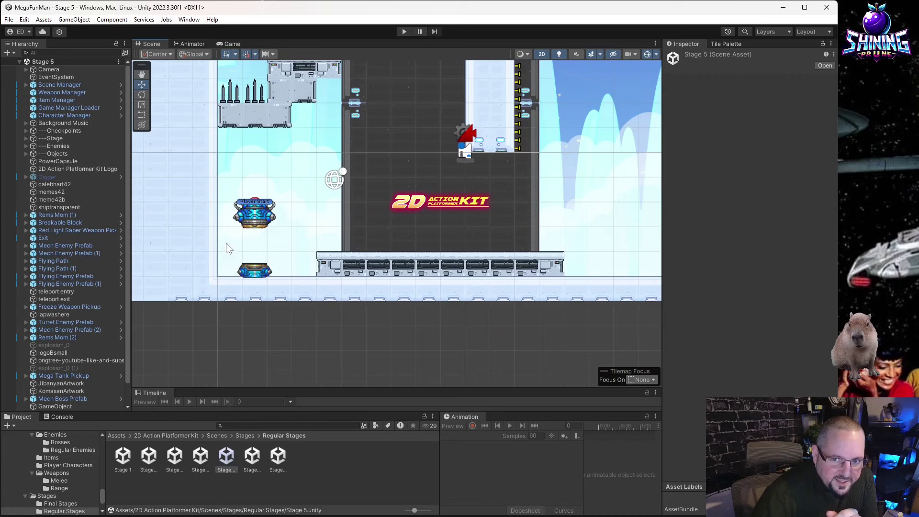
Inspect the Game Manager Loader, then the Character Manager with the Red player prefab in both slots.
{"action": "left_click", "coordinate": [59, 109]}
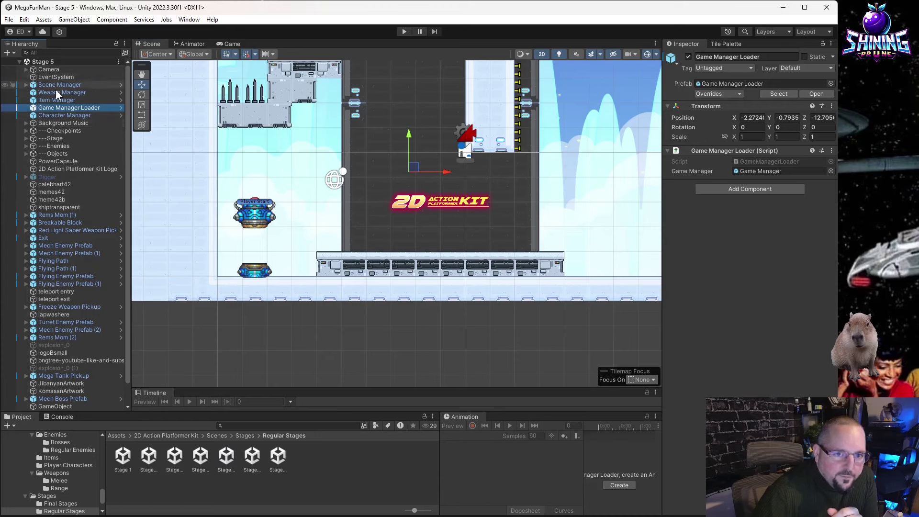
{"action": "left_click", "coordinate": [68, 114]}
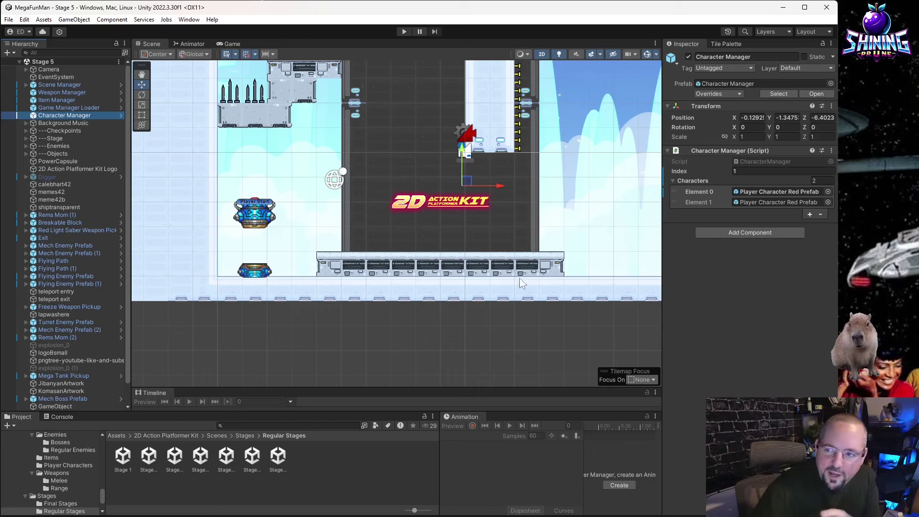
{"action": "scroll", "coordinate": [295, 266], "scroll_direction": "up", "scroll_amount": 2}
Select the floor's Solid Layer tilemap and pan toward the right part of the level.
{"action": "left_click", "coordinate": [281, 306]}
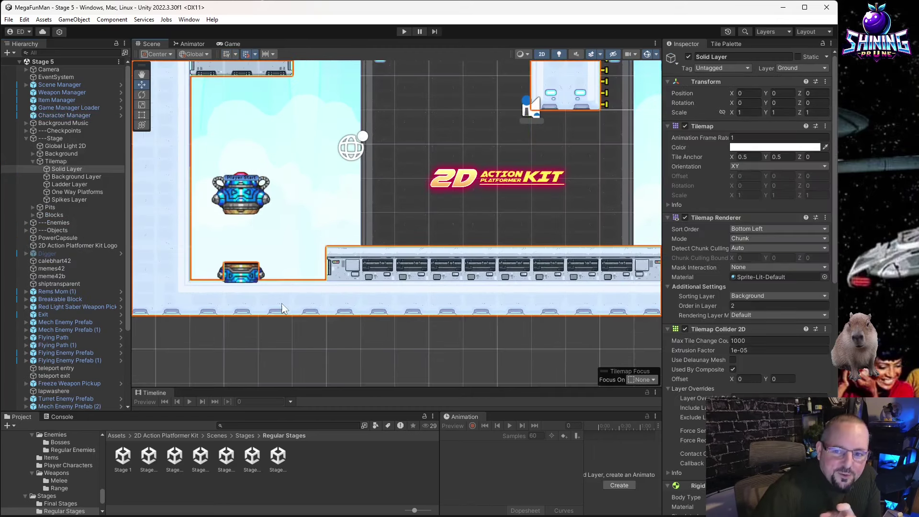
{"action": "scroll", "coordinate": [284, 297], "scroll_direction": "down", "scroll_amount": 3}
{"action": "scroll", "coordinate": [287, 295], "scroll_direction": "up", "scroll_amount": 3}
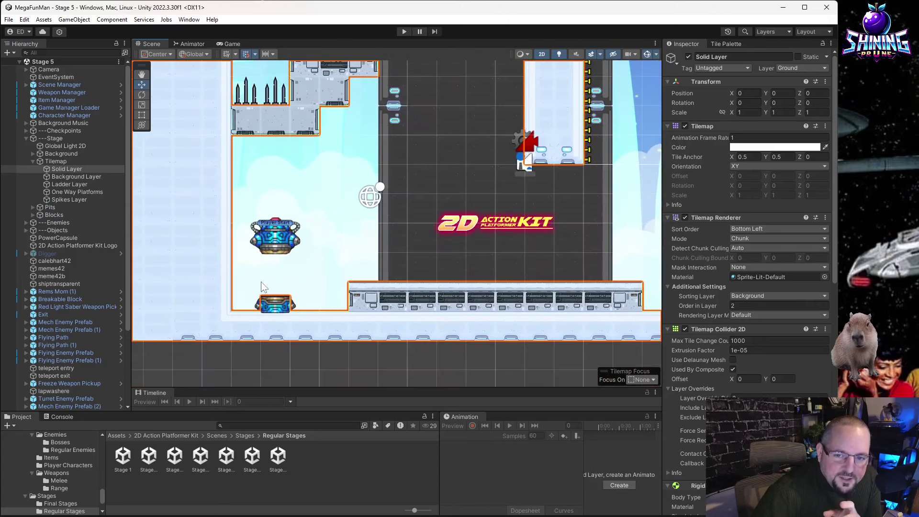
{"action": "scroll", "coordinate": [288, 229], "scroll_direction": "up", "scroll_amount": 2}
{"action": "scroll", "coordinate": [266, 270], "scroll_direction": "down", "scroll_amount": 6}
{"action": "middle_click_drag", "start_coordinate": [544, 218], "coordinate": [359, 255]}
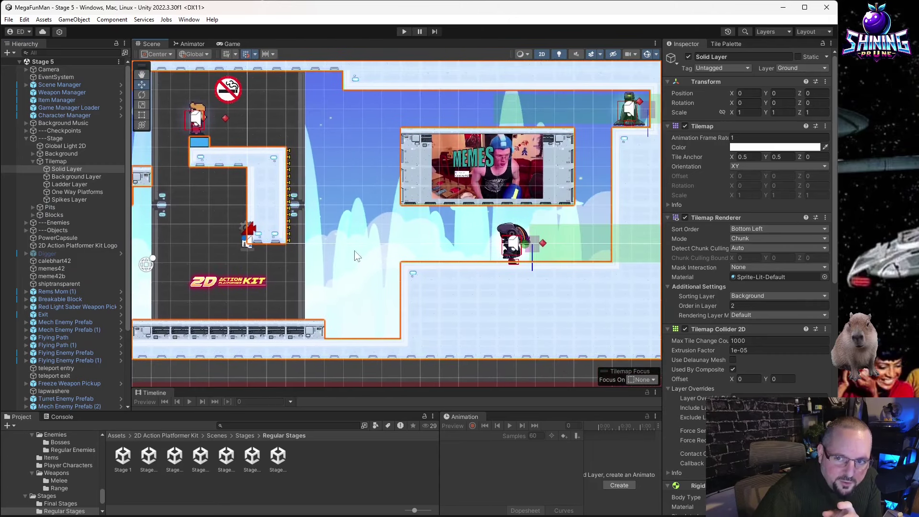
{"action": "scroll", "coordinate": [359, 254], "scroll_direction": "up", "scroll_amount": 3}
{"action": "middle_click_drag", "start_coordinate": [555, 182], "coordinate": [443, 206]}
{"action": "scroll", "coordinate": [443, 206], "scroll_direction": "up", "scroll_amount": 3}
{"action": "scroll", "coordinate": [377, 180], "scroll_direction": "down", "scroll_amount": 3}
Select the memes42 picture among the overlapping objects and frame the whole MEMES picture.
{"action": "left_click", "coordinate": [377, 182]}
{"action": "left_click", "coordinate": [377, 182]}
{"action": "left_click", "coordinate": [373, 170]}
{"action": "left_click", "coordinate": [373, 170]}
{"action": "left_click", "coordinate": [369, 138]}
{"action": "scroll", "coordinate": [369, 139], "scroll_direction": "up", "scroll_amount": 2}
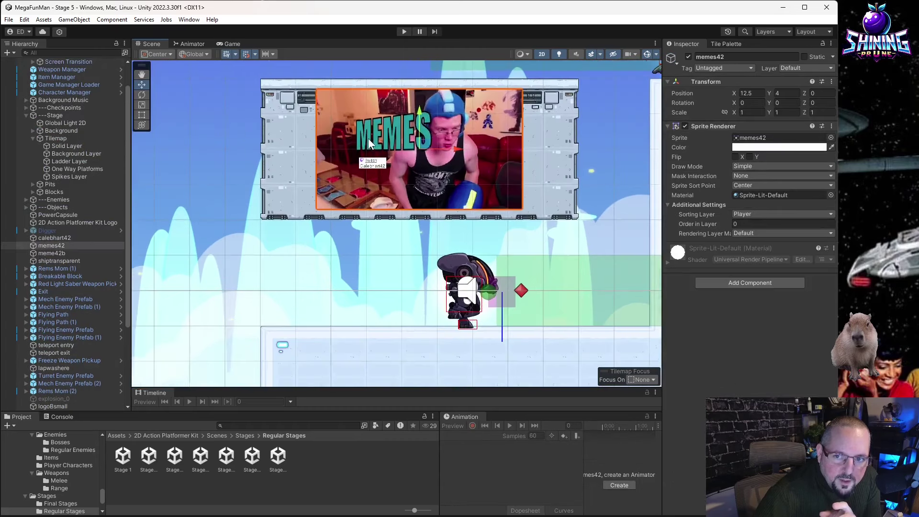
{"action": "scroll", "coordinate": [369, 139], "scroll_direction": "up", "scroll_amount": 8}
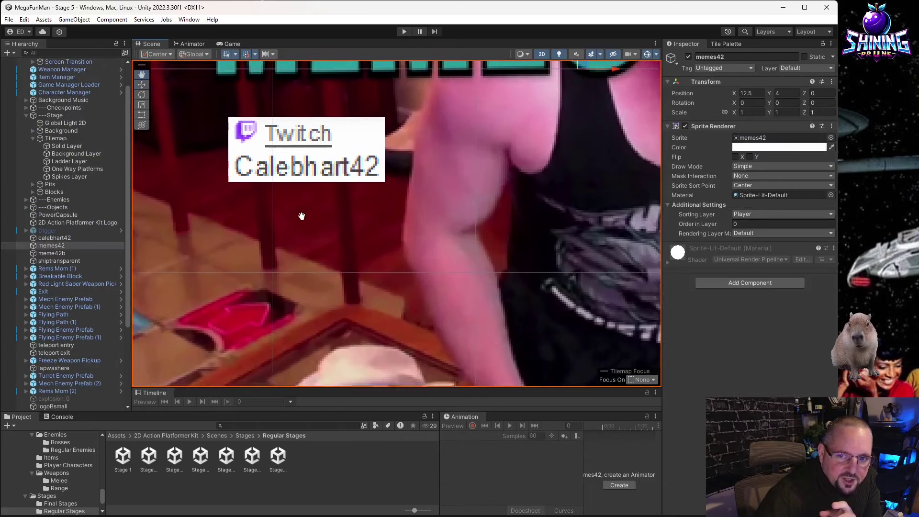
{"action": "middle_click_drag", "start_coordinate": [308, 224], "coordinate": [359, 269]}
{"action": "scroll", "coordinate": [373, 240], "scroll_direction": "down", "scroll_amount": 3}
{"action": "scroll", "coordinate": [468, 252], "scroll_direction": "down", "scroll_amount": 4}
{"action": "middle_click_drag", "start_coordinate": [548, 272], "coordinate": [403, 281]}
{"action": "scroll", "coordinate": [406, 259], "scroll_direction": "down", "scroll_amount": 6}
{"action": "middle_click_drag", "start_coordinate": [486, 217], "coordinate": [517, 241]}
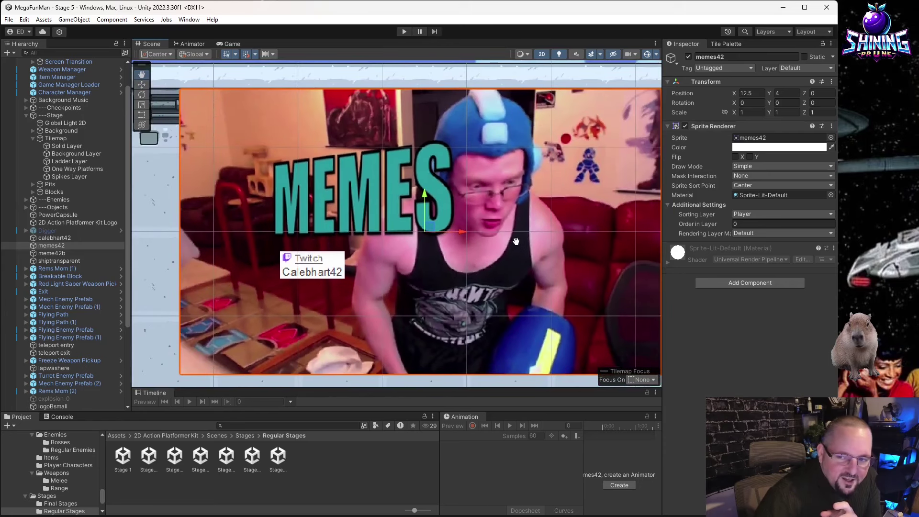
{"action": "scroll", "coordinate": [516, 241], "scroll_direction": "down", "scroll_amount": 7}
{"action": "middle_click_drag", "start_coordinate": [450, 254], "coordinate": [407, 277]}
{"action": "scroll", "coordinate": [386, 252], "scroll_direction": "up", "scroll_amount": 5}
{"action": "scroll", "coordinate": [386, 252], "scroll_direction": "down", "scroll_amount": 3}
{"action": "scroll", "coordinate": [382, 219], "scroll_direction": "down", "scroll_amount": 3}
{"action": "scroll", "coordinate": [395, 146], "scroll_direction": "up", "scroll_amount": 7}
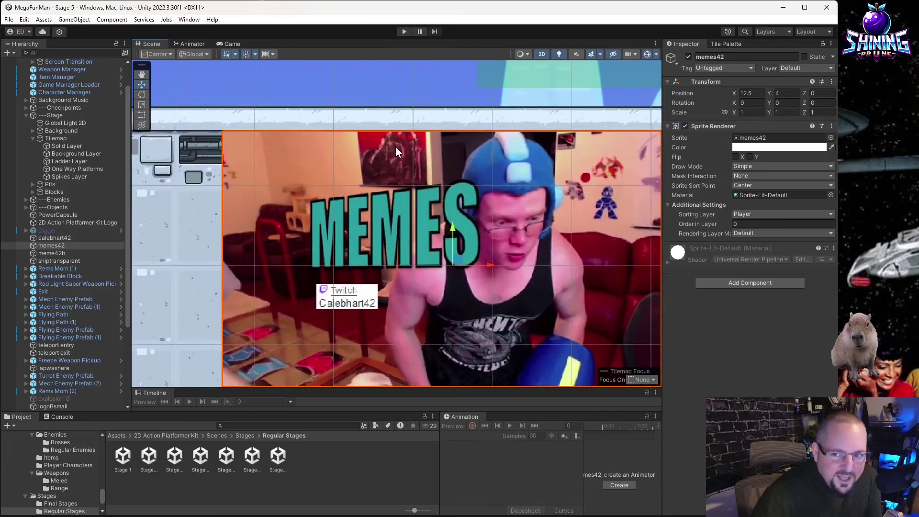
{"action": "scroll", "coordinate": [396, 147], "scroll_direction": "down", "scroll_amount": 9}
Pan around the no-smoking sign and inspect the patrolling Rems Mom (2) enemy.
{"action": "middle_click_drag", "start_coordinate": [306, 187], "coordinate": [560, 226]}
{"action": "scroll", "coordinate": [364, 178], "scroll_direction": "up", "scroll_amount": 5}
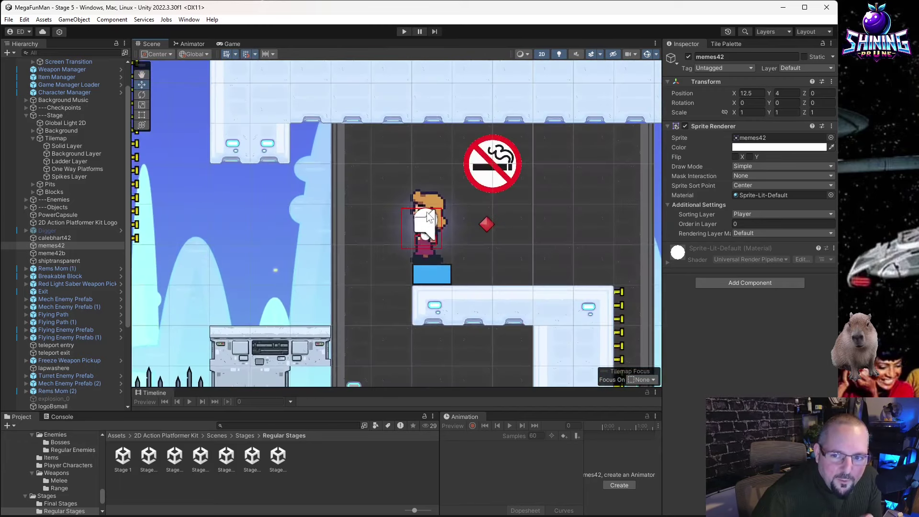
{"action": "scroll", "coordinate": [498, 261], "scroll_direction": "up", "scroll_amount": 2}
{"action": "scroll", "coordinate": [542, 286], "scroll_direction": "down", "scroll_amount": 3}
{"action": "middle_click_drag", "start_coordinate": [541, 285], "coordinate": [487, 286]}
{"action": "scroll", "coordinate": [490, 219], "scroll_direction": "up", "scroll_amount": 4}
{"action": "scroll", "coordinate": [500, 240], "scroll_direction": "down", "scroll_amount": 2}
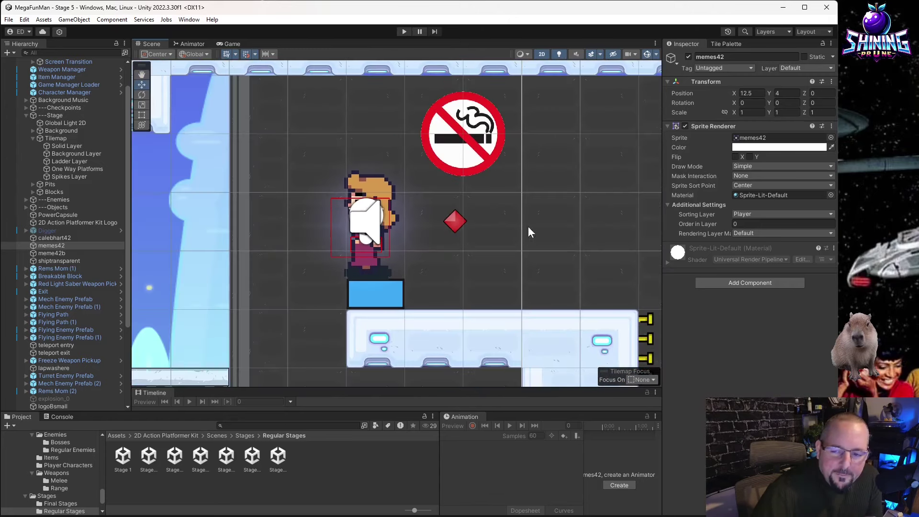
{"action": "left_click", "coordinate": [375, 265]}
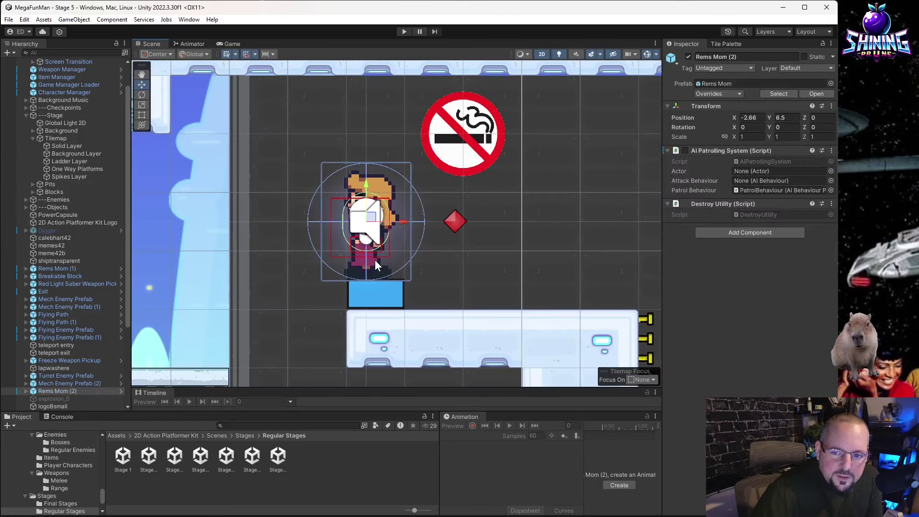
{"action": "scroll", "coordinate": [354, 235], "scroll_direction": "down", "scroll_amount": 9}
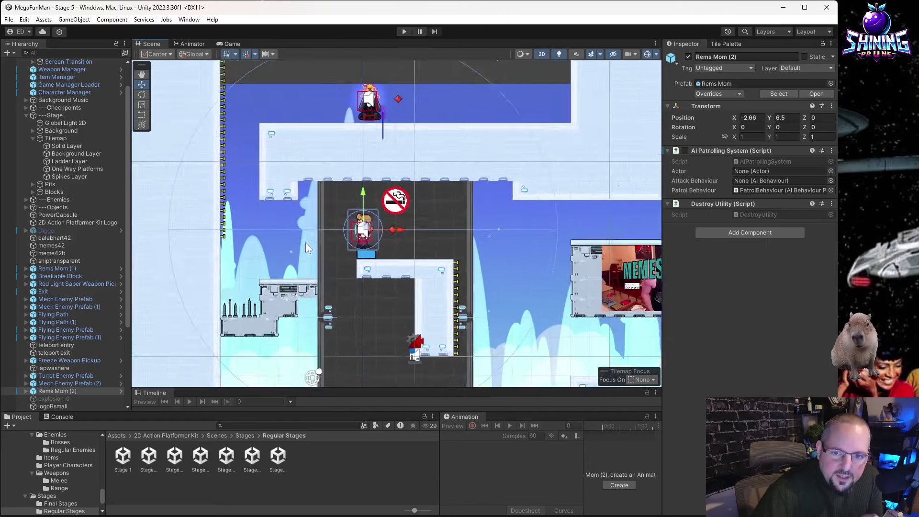
Bring the rooms above into view, framing the room that holds the purple pickup.
{"action": "middle_click_drag", "start_coordinate": [279, 117], "coordinate": [328, 406]}
{"action": "middle_click_drag", "start_coordinate": [256, 176], "coordinate": [357, 275]}
{"action": "scroll", "coordinate": [227, 236], "scroll_direction": "up", "scroll_amount": 7}
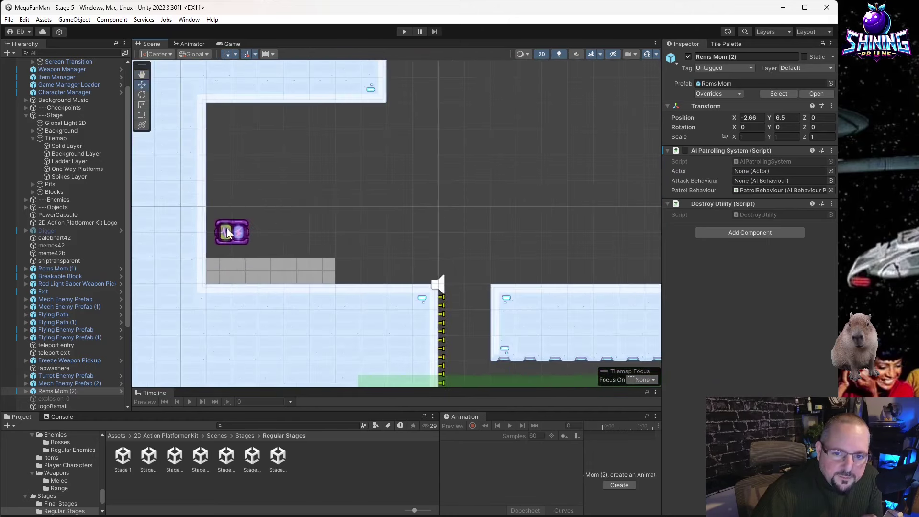
{"action": "scroll", "coordinate": [77, 337], "scroll_direction": "down", "scroll_amount": 5}
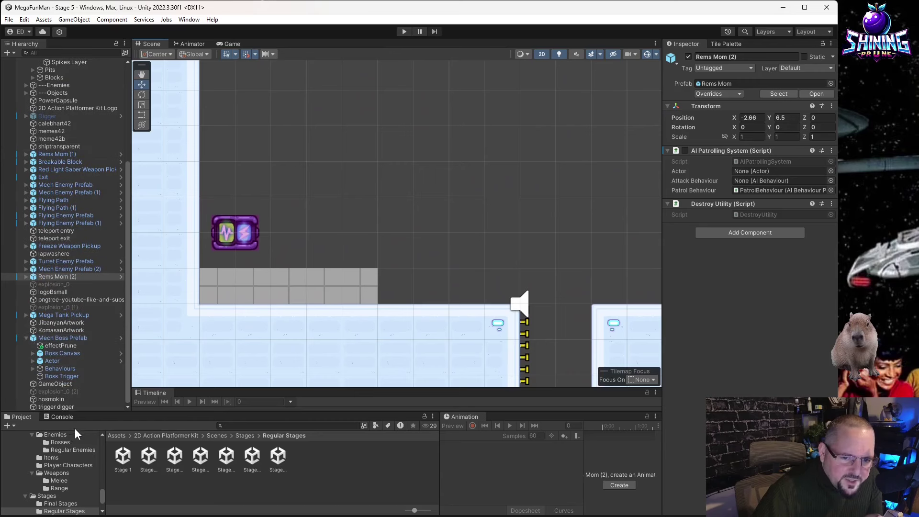
Inspect trigger digger's Object Detector: on Player entry it activates Digger and plays a sound.
{"action": "left_click", "coordinate": [62, 408]}
{"action": "scroll", "coordinate": [527, 268], "scroll_direction": "down", "scroll_amount": 2}
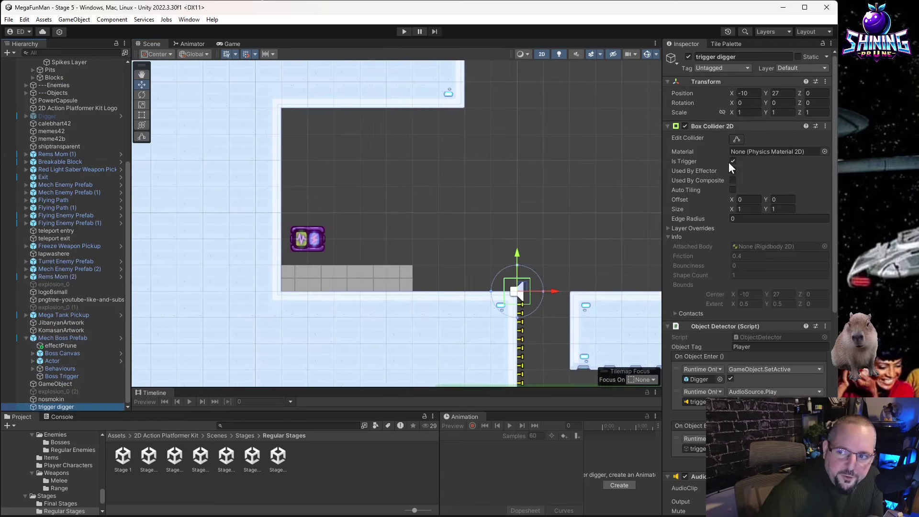
{"action": "scroll", "coordinate": [730, 162], "scroll_direction": "down", "scroll_amount": 5}
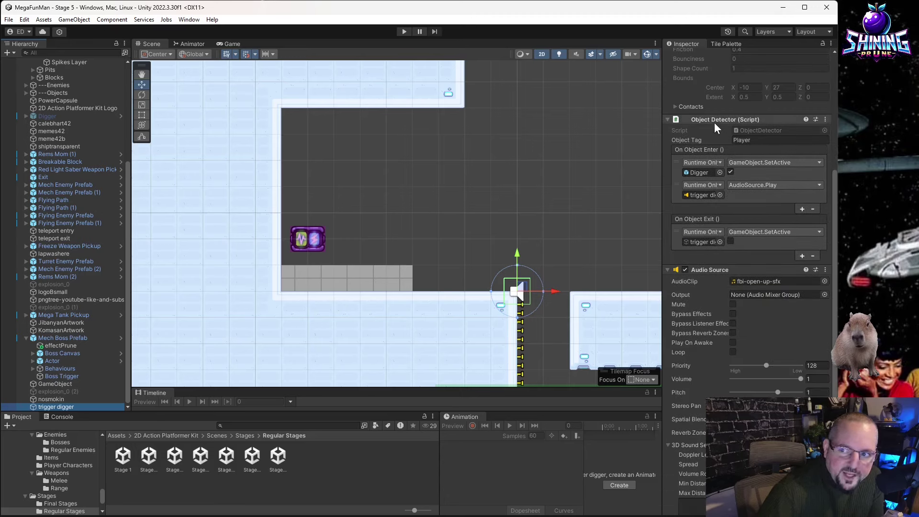
{"action": "scroll", "coordinate": [750, 140], "scroll_direction": "down", "scroll_amount": 1}
{"action": "left_click", "coordinate": [751, 140]}
{"action": "left_click", "coordinate": [754, 115]}
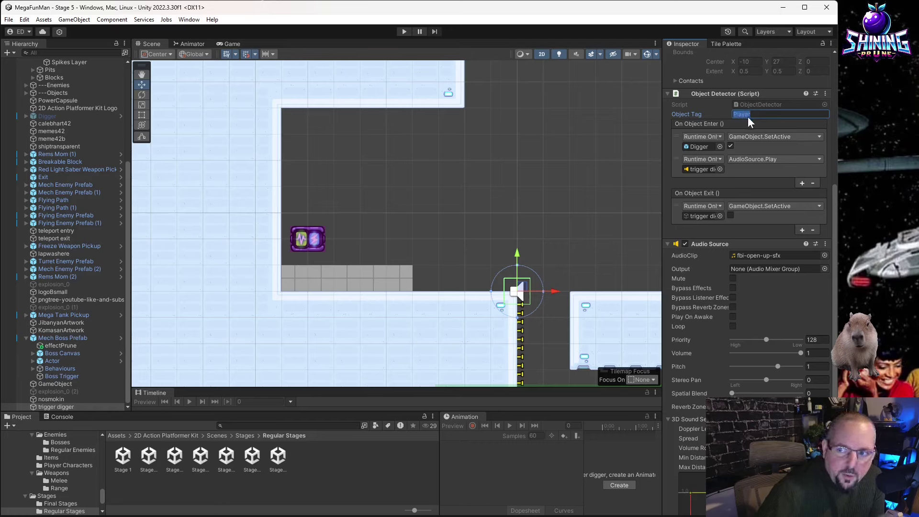
{"action": "left_click", "coordinate": [773, 112]}
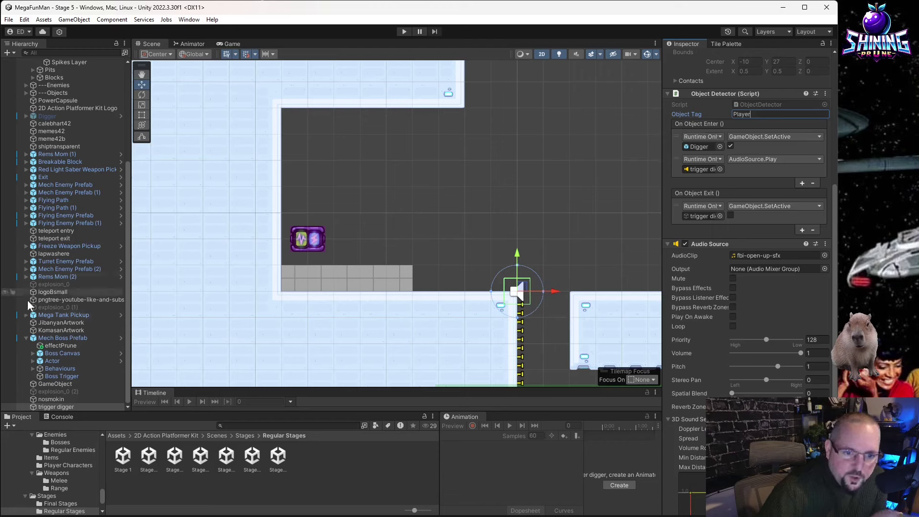
{"action": "scroll", "coordinate": [34, 225], "scroll_direction": "up", "scroll_amount": 5}
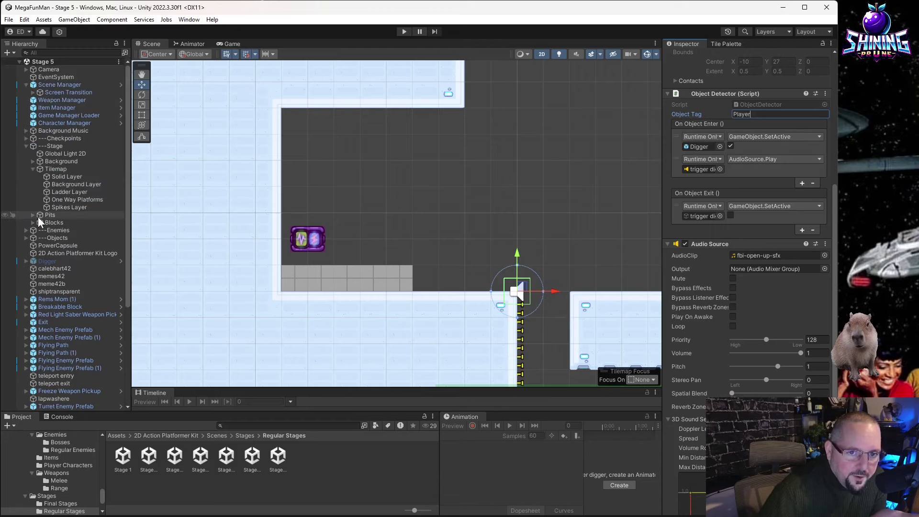
Temporarily activate the hidden Digger tank, zoom out to see it in the level, then deactivate it.
{"action": "left_click", "coordinate": [54, 262]}
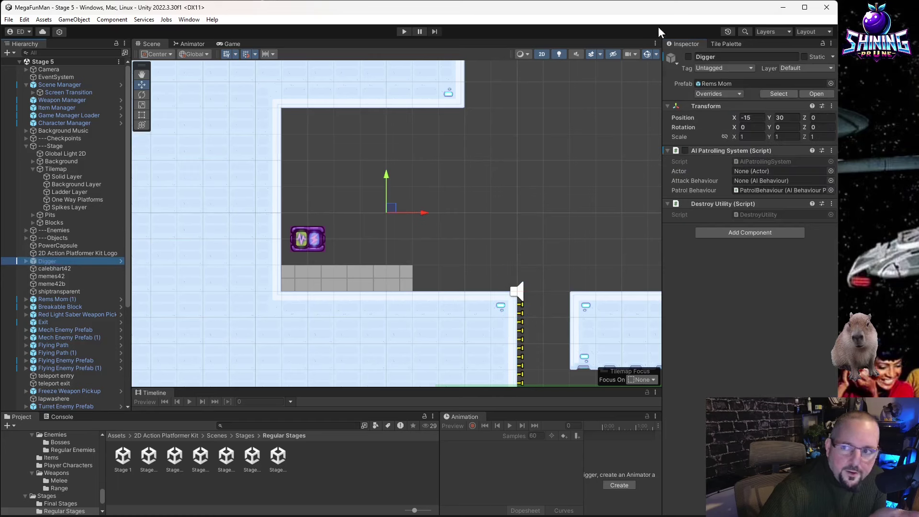
{"action": "left_click", "coordinate": [689, 57]}
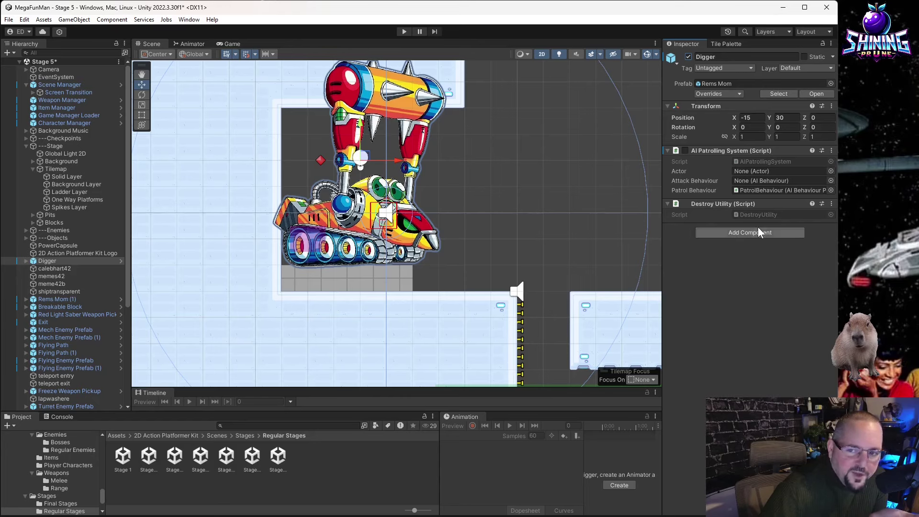
{"action": "scroll", "coordinate": [431, 244], "scroll_direction": "down", "scroll_amount": 8}
{"action": "middle_click_drag", "start_coordinate": [531, 222], "coordinate": [344, 220]}
{"action": "scroll", "coordinate": [343, 219], "scroll_direction": "down", "scroll_amount": 2}
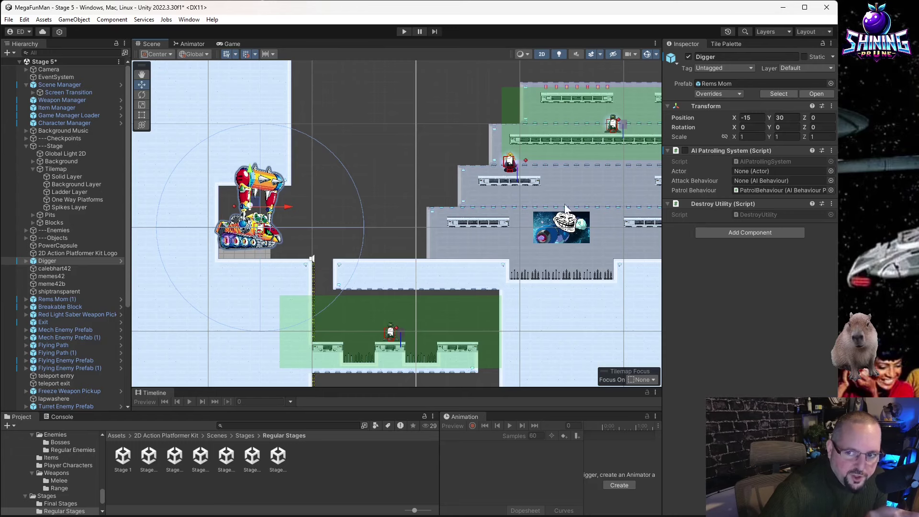
{"action": "scroll", "coordinate": [371, 331], "scroll_direction": "up", "scroll_amount": 12}
{"action": "scroll", "coordinate": [323, 250], "scroll_direction": "down", "scroll_amount": 13}
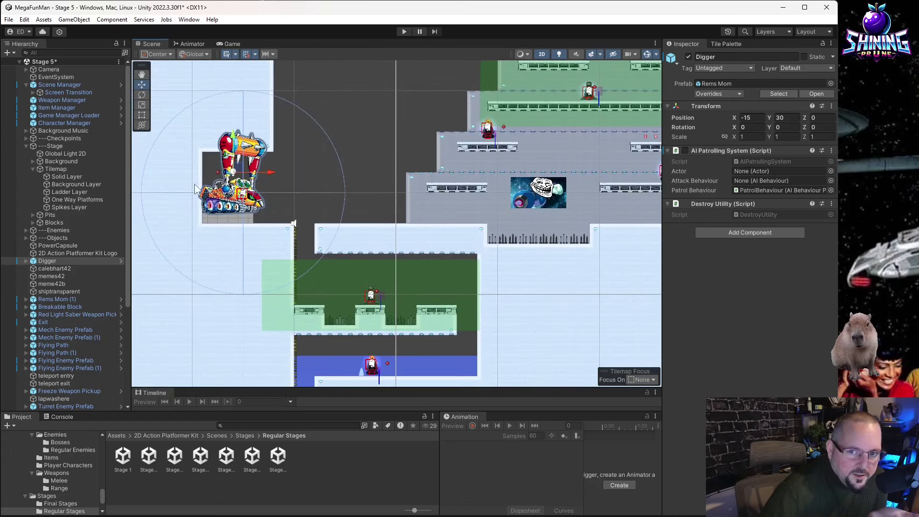
{"action": "left_click", "coordinate": [688, 57]}
Pan past the pyramid to survey the right and upper-right parts of Stage 5.
{"action": "scroll", "coordinate": [431, 213], "scroll_direction": "down", "scroll_amount": 2}
{"action": "middle_click_drag", "start_coordinate": [440, 217], "coordinate": [184, 229]}
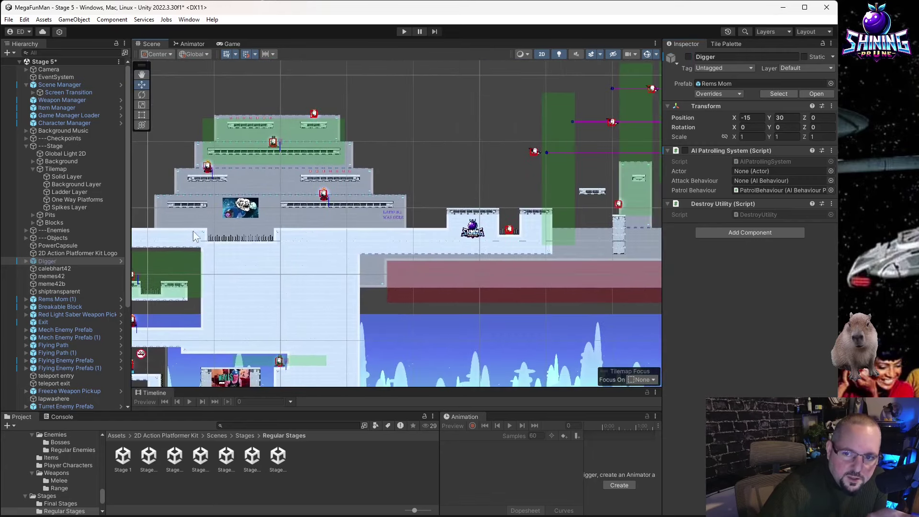
{"action": "scroll", "coordinate": [316, 213], "scroll_direction": "up", "scroll_amount": 10}
{"action": "middle_click_drag", "start_coordinate": [435, 240], "coordinate": [206, 252]}
{"action": "scroll", "coordinate": [335, 239], "scroll_direction": "down", "scroll_amount": 10}
{"action": "scroll", "coordinate": [437, 227], "scroll_direction": "down", "scroll_amount": 2}
{"action": "middle_click_drag", "start_coordinate": [510, 205], "coordinate": [298, 230]}
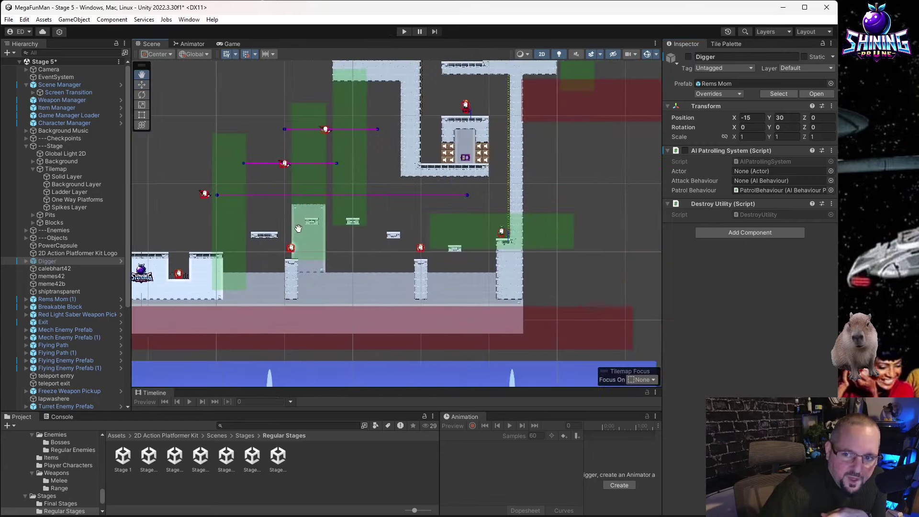
{"action": "scroll", "coordinate": [354, 197], "scroll_direction": "down", "scroll_amount": 3}
{"action": "middle_click_drag", "start_coordinate": [383, 184], "coordinate": [326, 236]}
{"action": "scroll", "coordinate": [364, 240], "scroll_direction": "up", "scroll_amount": 5}
{"action": "scroll", "coordinate": [467, 318], "scroll_direction": "up", "scroll_amount": 5}
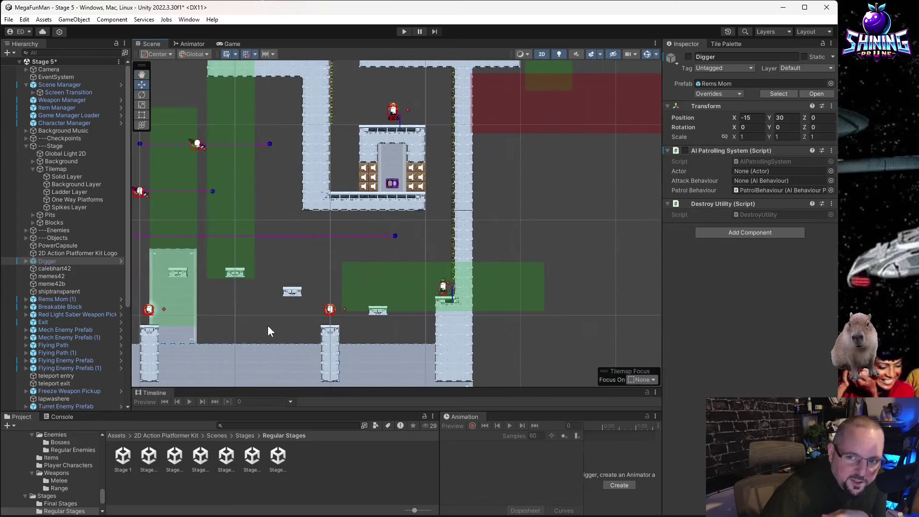
{"action": "scroll", "coordinate": [444, 278], "scroll_direction": "up", "scroll_amount": 5}
{"action": "scroll", "coordinate": [449, 256], "scroll_direction": "down", "scroll_amount": 8}
Survey the upper rooms and corridor, then fit the whole level and the right-hand room.
{"action": "middle_click_drag", "start_coordinate": [481, 193], "coordinate": [478, 248]}
{"action": "scroll", "coordinate": [478, 248], "scroll_direction": "down", "scroll_amount": 2}
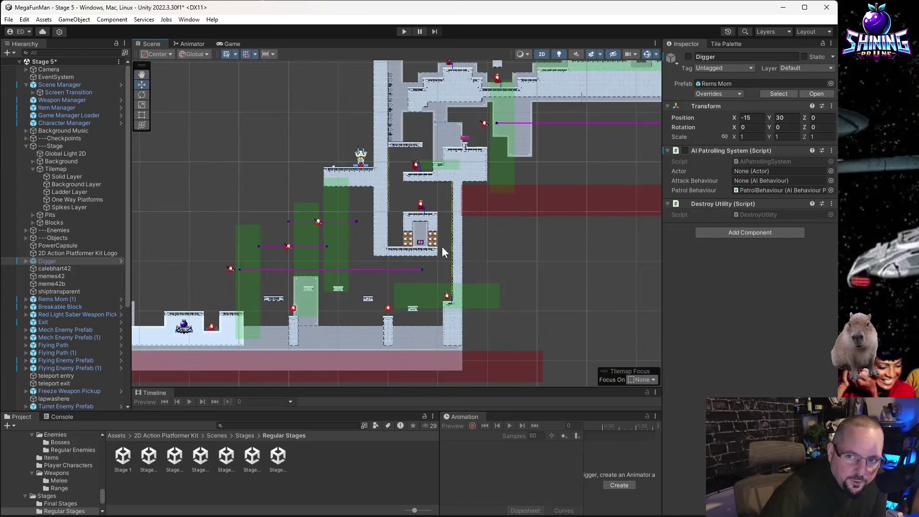
{"action": "middle_click_drag", "start_coordinate": [431, 124], "coordinate": [338, 205]}
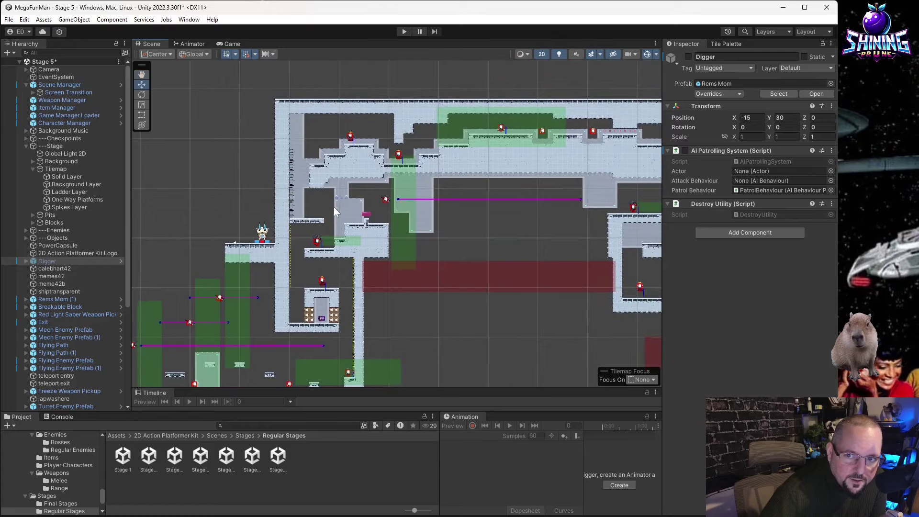
{"action": "scroll", "coordinate": [369, 203], "scroll_direction": "up", "scroll_amount": 8}
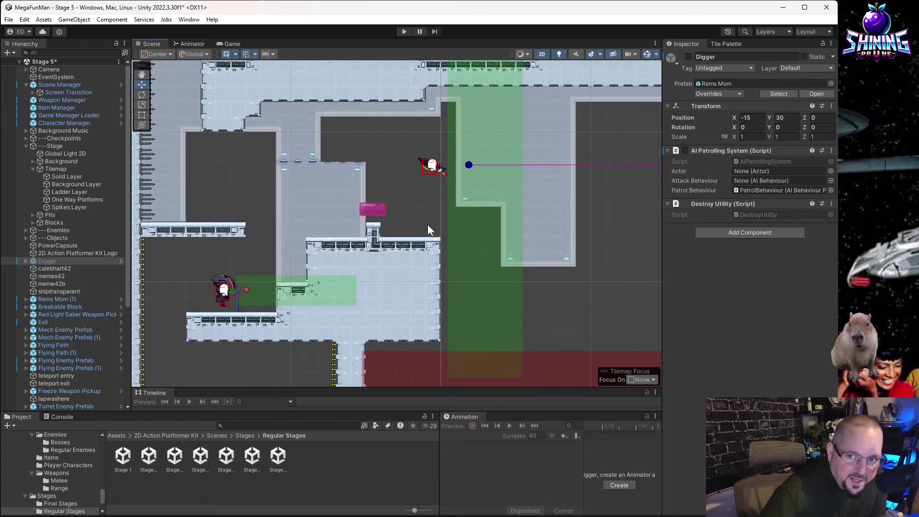
{"action": "scroll", "coordinate": [398, 222], "scroll_direction": "down", "scroll_amount": 5}
{"action": "middle_click_drag", "start_coordinate": [407, 229], "coordinate": [235, 220]}
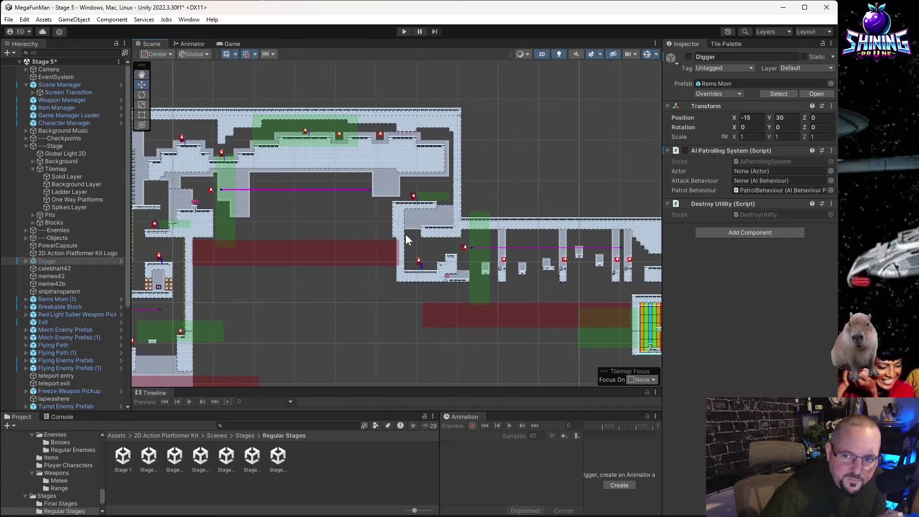
{"action": "middle_click_drag", "start_coordinate": [469, 282], "coordinate": [176, 212]}
{"action": "scroll", "coordinate": [383, 206], "scroll_direction": "up", "scroll_amount": 9}
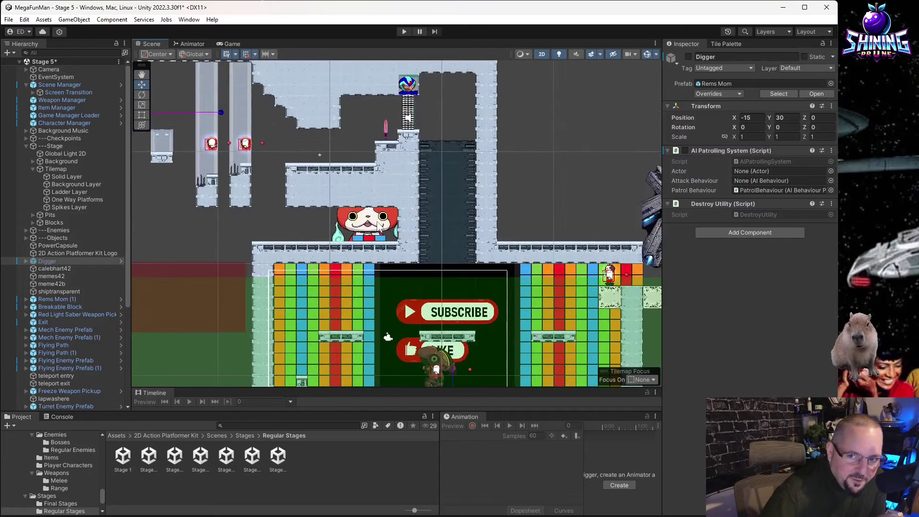
{"action": "scroll", "coordinate": [366, 236], "scroll_direction": "up", "scroll_amount": 3}
{"action": "scroll", "coordinate": [436, 231], "scroll_direction": "down", "scroll_amount": 5}
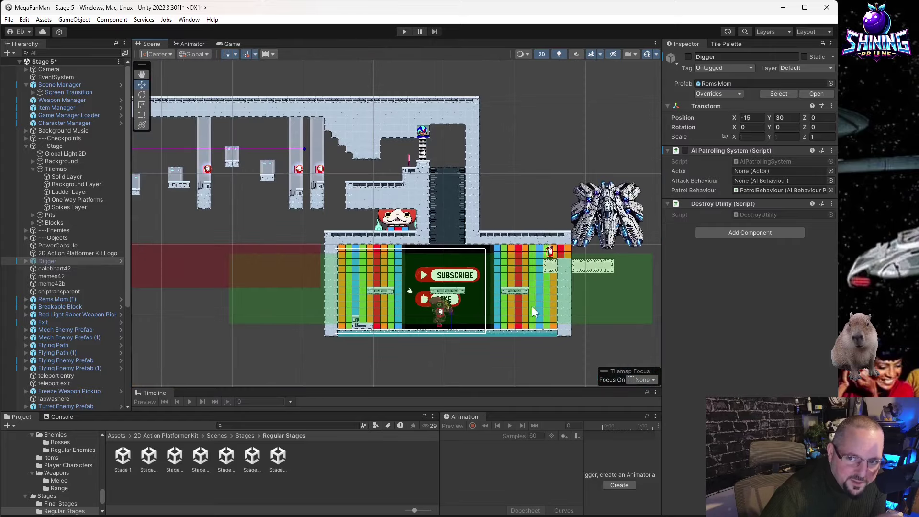
{"action": "scroll", "coordinate": [491, 249], "scroll_direction": "down", "scroll_amount": 12}
Pan through the left and lower-left sections and center the white character's platform.
{"action": "middle_click_drag", "start_coordinate": [314, 229], "coordinate": [775, 232]}
{"action": "scroll", "coordinate": [298, 261], "scroll_direction": "up", "scroll_amount": 2}
{"action": "scroll", "coordinate": [299, 266], "scroll_direction": "up", "scroll_amount": 3}
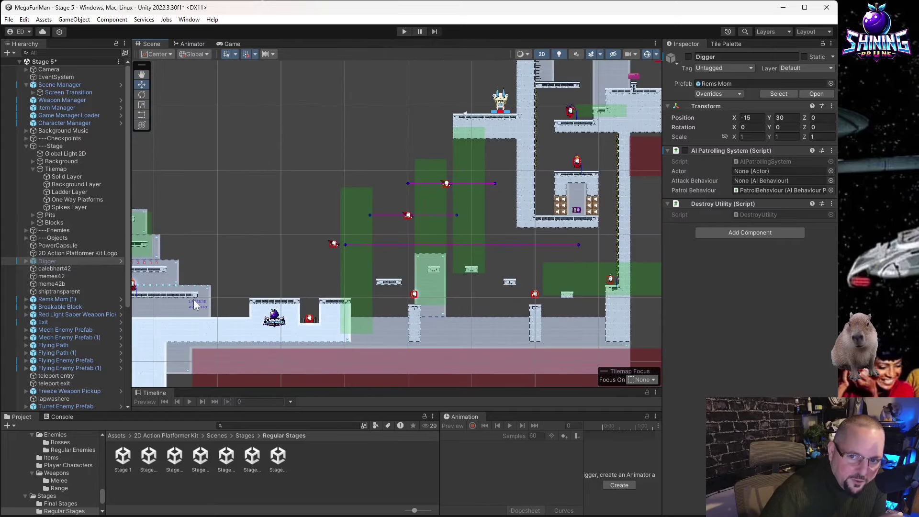
{"action": "middle_click_drag", "start_coordinate": [193, 301], "coordinate": [452, 266]}
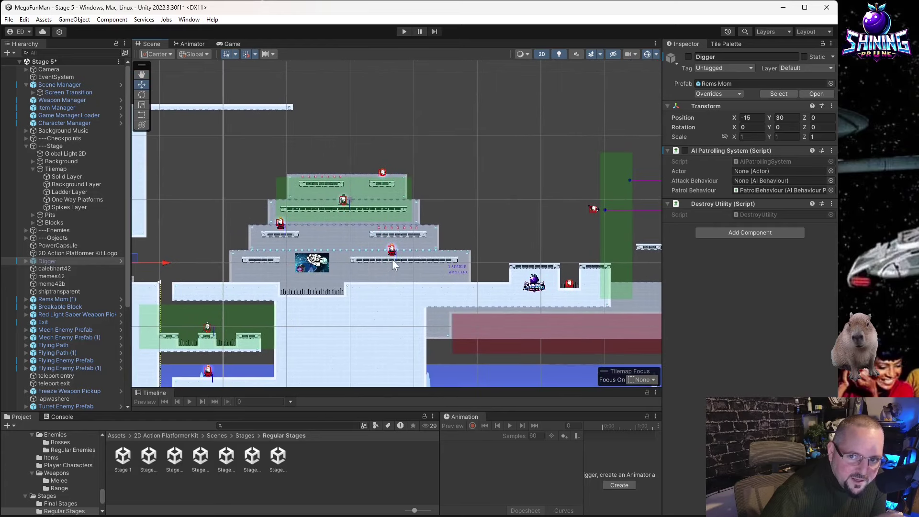
{"action": "middle_click_drag", "start_coordinate": [492, 256], "coordinate": [194, 259]}
{"action": "middle_click_drag", "start_coordinate": [366, 214], "coordinate": [341, 253]}
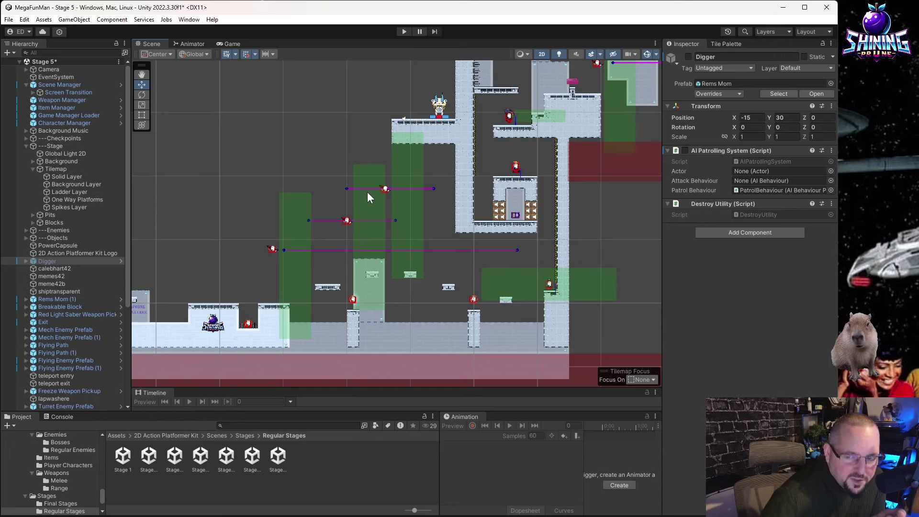
{"action": "scroll", "coordinate": [367, 191], "scroll_direction": "up", "scroll_amount": 4}
{"action": "middle_click_drag", "start_coordinate": [412, 131], "coordinate": [372, 160]}
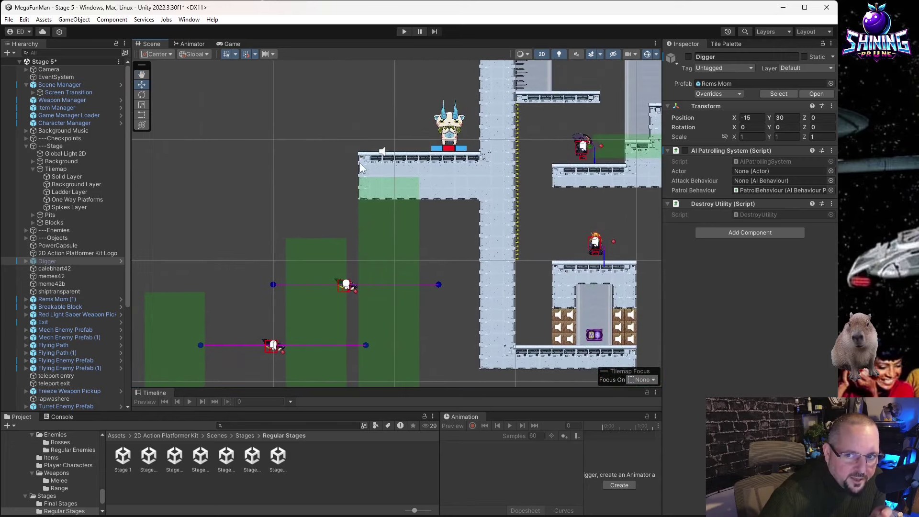
{"action": "scroll", "coordinate": [437, 138], "scroll_direction": "down", "scroll_amount": 4}
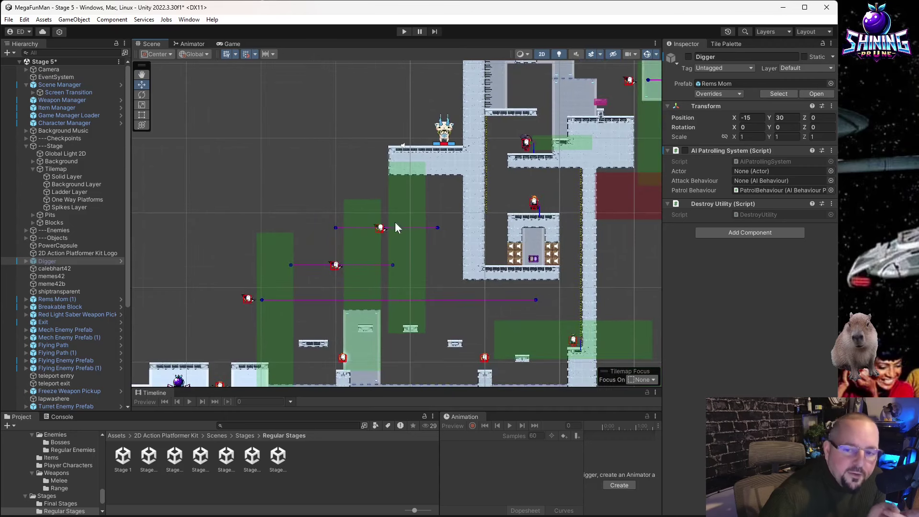
{"action": "scroll", "coordinate": [389, 226], "scroll_direction": "down", "scroll_amount": 1}
{"action": "middle_click_drag", "start_coordinate": [416, 238], "coordinate": [254, 308]}
{"action": "scroll", "coordinate": [159, 273], "scroll_direction": "up", "scroll_amount": 3}
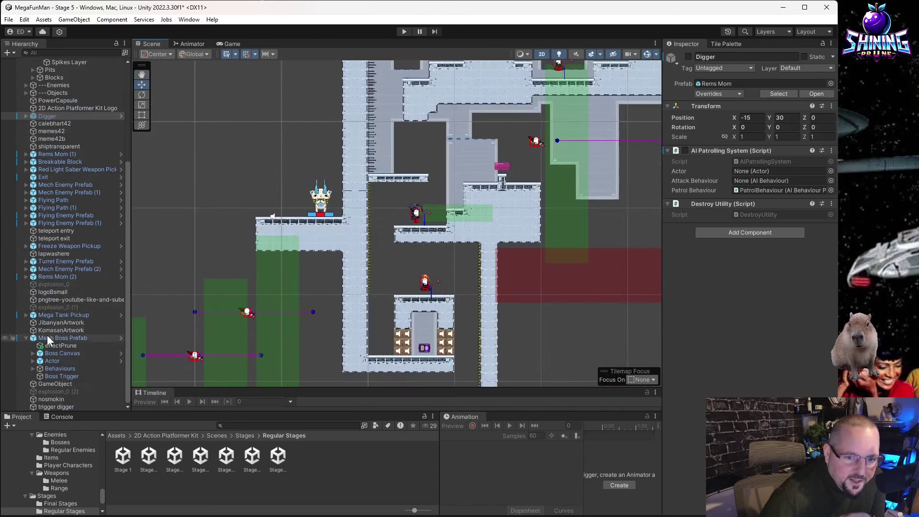
{"action": "scroll", "coordinate": [77, 335], "scroll_direction": "down", "scroll_amount": 6}
{"action": "left_click", "coordinate": [71, 386]}
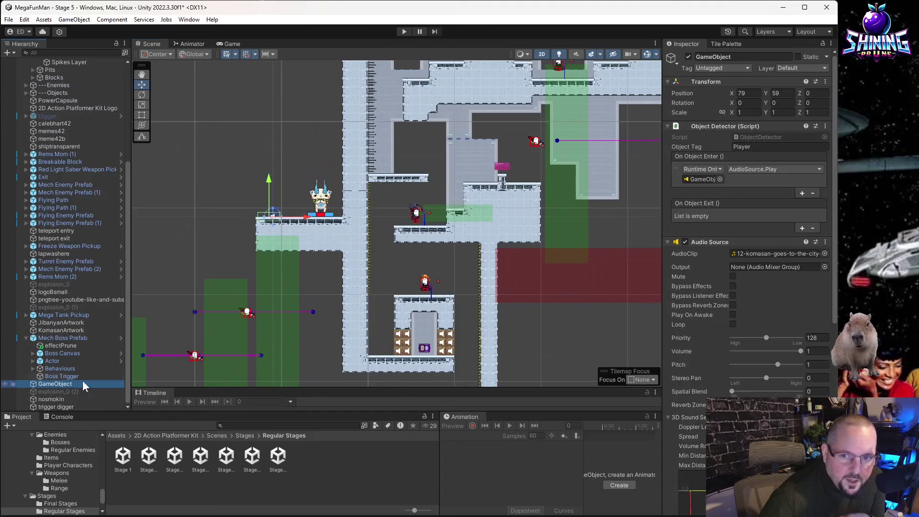
{"action": "scroll", "coordinate": [272, 234], "scroll_direction": "up", "scroll_amount": 5}
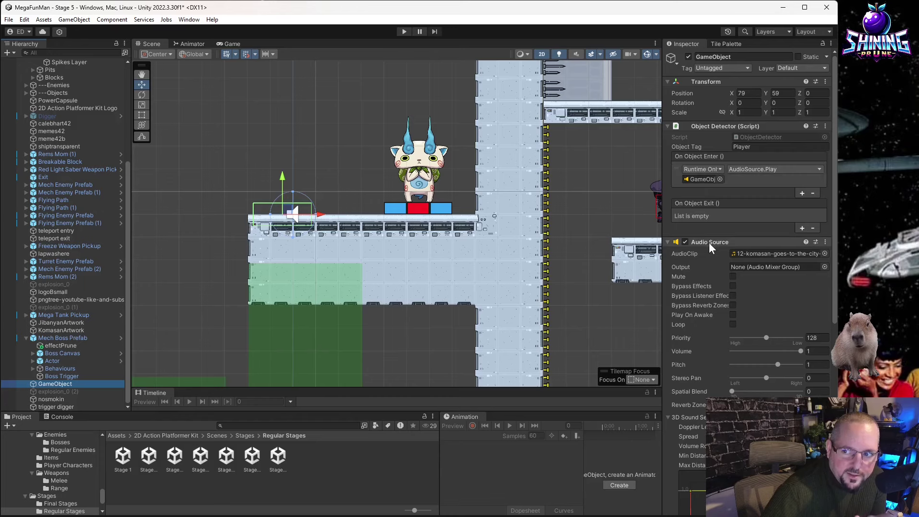
{"action": "scroll", "coordinate": [238, 223], "scroll_direction": "down", "scroll_amount": 12}
{"action": "middle_click_drag", "start_coordinate": [515, 225], "coordinate": [422, 278]}
{"action": "scroll", "coordinate": [383, 241], "scroll_direction": "up", "scroll_amount": 3}
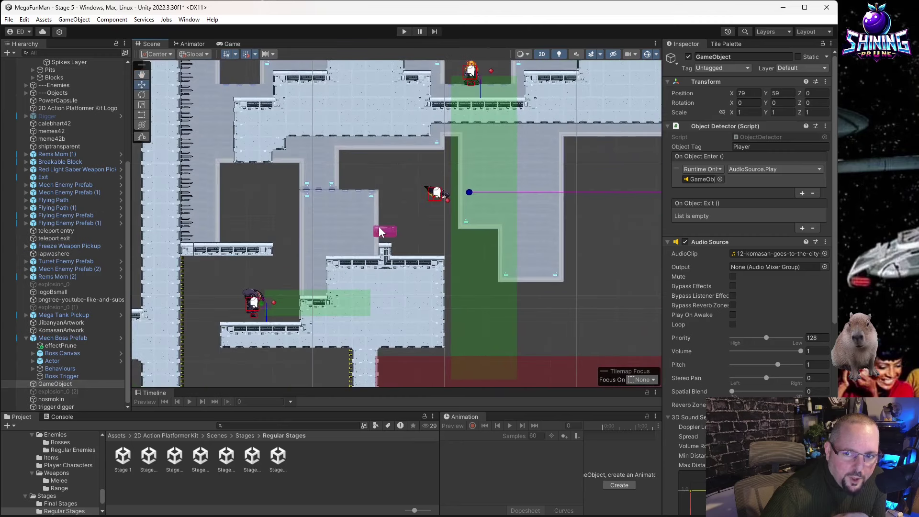
{"action": "scroll", "coordinate": [385, 241], "scroll_direction": "down", "scroll_amount": 8}
{"action": "middle_click_drag", "start_coordinate": [252, 314], "coordinate": [614, 292]}
{"action": "middle_click_drag", "start_coordinate": [520, 318], "coordinate": [213, 208]}
{"action": "scroll", "coordinate": [509, 320], "scroll_direction": "up", "scroll_amount": 9}
{"action": "middle_click_drag", "start_coordinate": [396, 120], "coordinate": [423, 196]}
{"action": "scroll", "coordinate": [423, 191], "scroll_direction": "up", "scroll_amount": 12}
{"action": "left_click", "coordinate": [385, 187]}
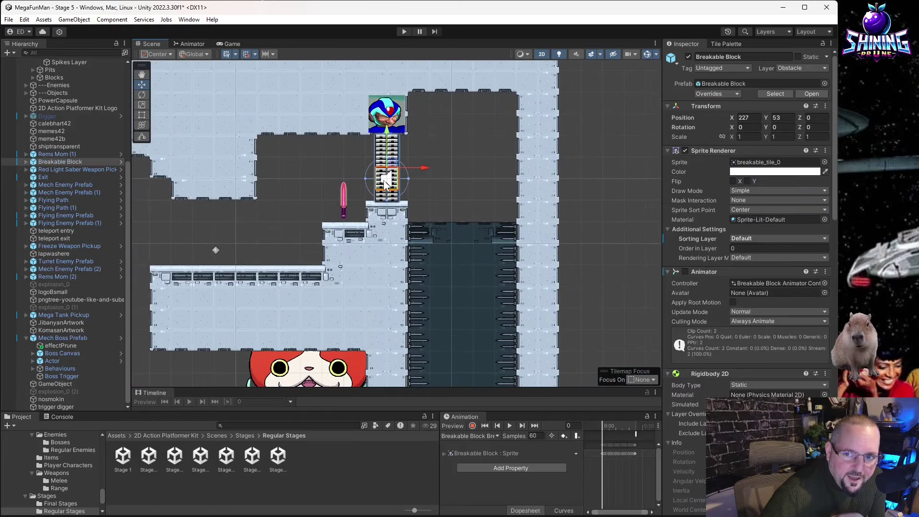
{"action": "left_click", "coordinate": [22, 162]}
{"action": "left_click", "coordinate": [26, 162]}
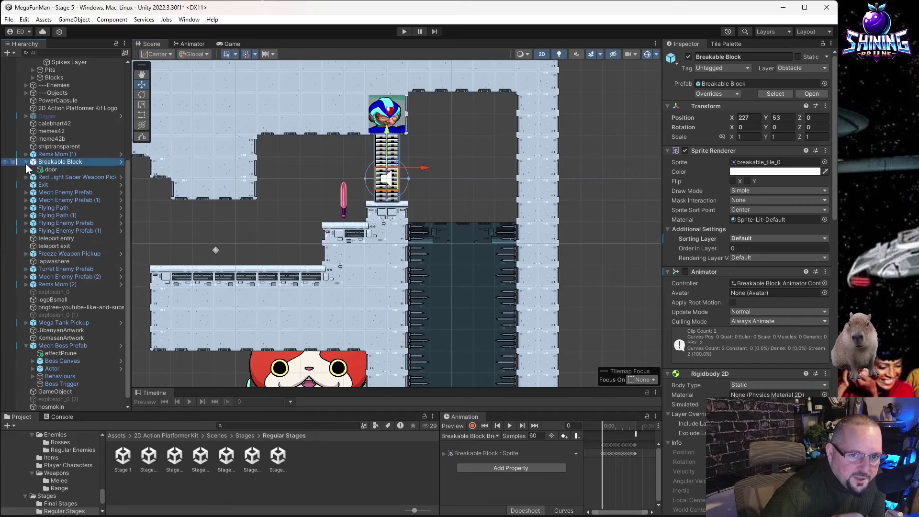
{"action": "left_click", "coordinate": [60, 169]}
{"action": "key", "text": "f"}
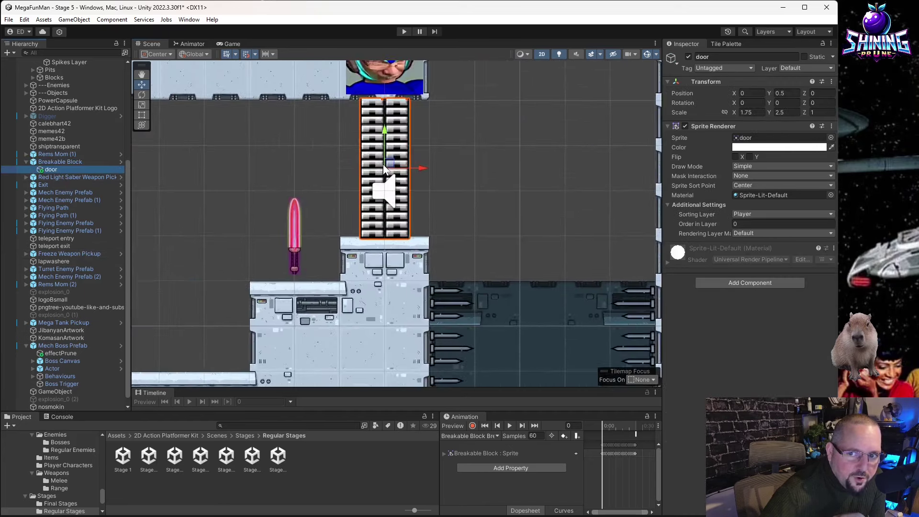
{"action": "left_click", "coordinate": [72, 163]}
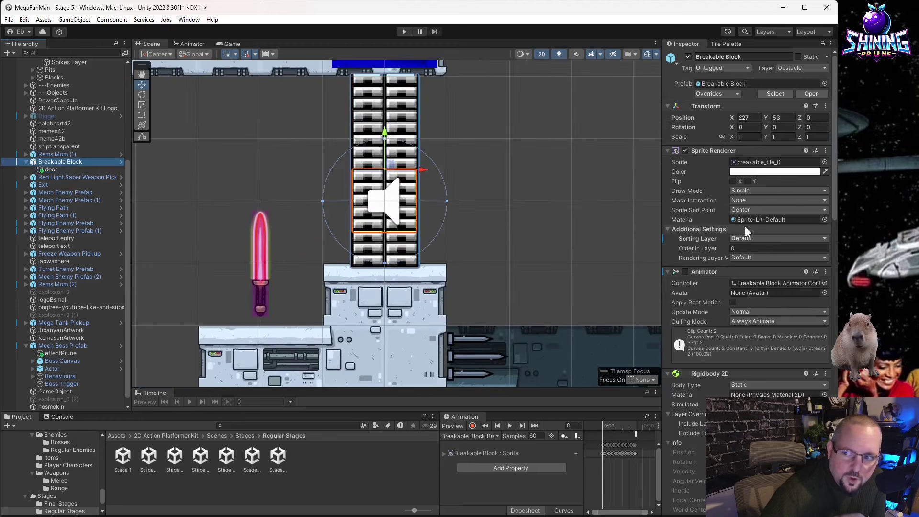
{"action": "scroll", "coordinate": [756, 205], "scroll_direction": "down", "scroll_amount": 15}
{"action": "scroll", "coordinate": [737, 303], "scroll_direction": "up", "scroll_amount": 3}
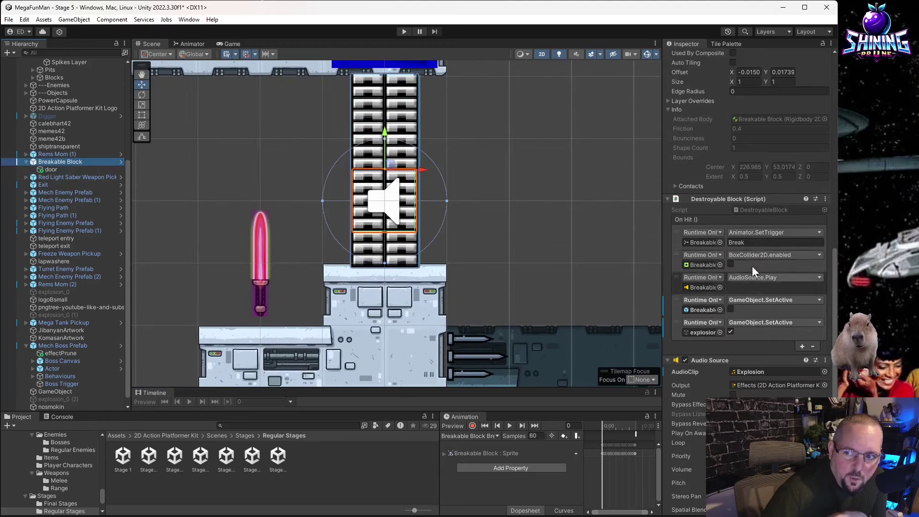
{"action": "left_click", "coordinate": [708, 334]}
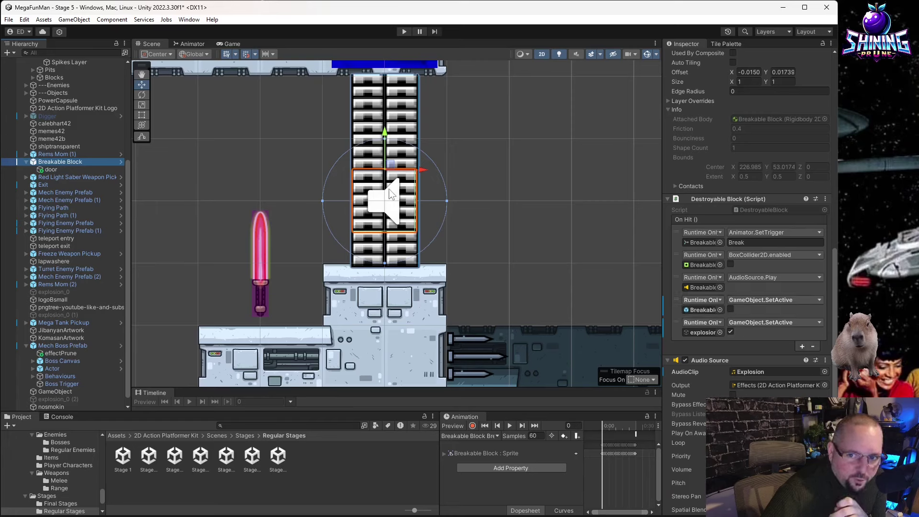
{"action": "left_click", "coordinate": [51, 169]}
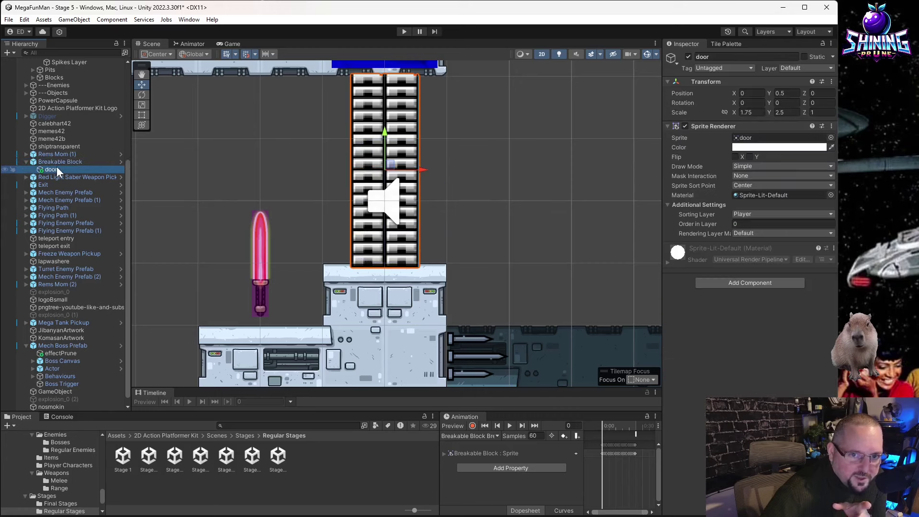
{"action": "left_click", "coordinate": [489, 163]}
{"action": "scroll", "coordinate": [491, 163], "scroll_direction": "down", "scroll_amount": 10}
{"action": "middle_click_drag", "start_coordinate": [569, 277], "coordinate": [492, 92]}
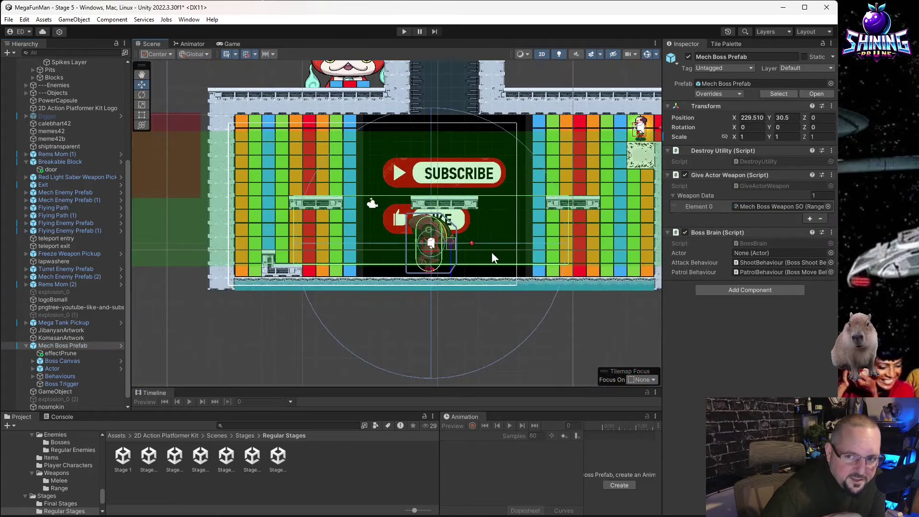
{"action": "scroll", "coordinate": [493, 251], "scroll_direction": "up", "scroll_amount": 6}
{"action": "scroll", "coordinate": [412, 249], "scroll_direction": "down", "scroll_amount": 6}
{"action": "scroll", "coordinate": [509, 207], "scroll_direction": "down", "scroll_amount": 6}
{"action": "middle_click_drag", "start_coordinate": [506, 209], "coordinate": [428, 275]}
{"action": "scroll", "coordinate": [428, 277], "scroll_direction": "up", "scroll_amount": 6}
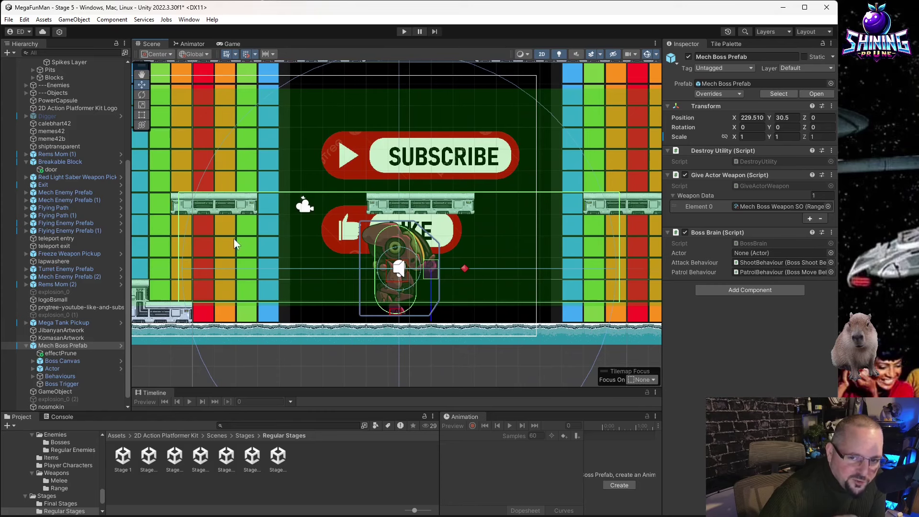
{"action": "scroll", "coordinate": [431, 229], "scroll_direction": "down", "scroll_amount": 3}
{"action": "middle_click_drag", "start_coordinate": [475, 284], "coordinate": [395, 265]}
{"action": "scroll", "coordinate": [261, 207], "scroll_direction": "up", "scroll_amount": 3}
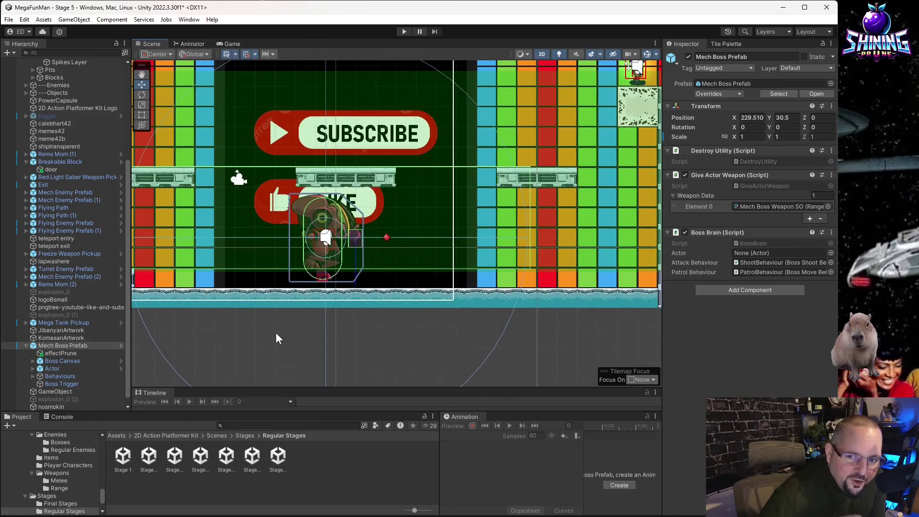
{"action": "left_click", "coordinate": [275, 334]}
{"action": "scroll", "coordinate": [315, 326], "scroll_direction": "down", "scroll_amount": 3}
{"action": "middle_click_drag", "start_coordinate": [334, 340], "coordinate": [403, 341]}
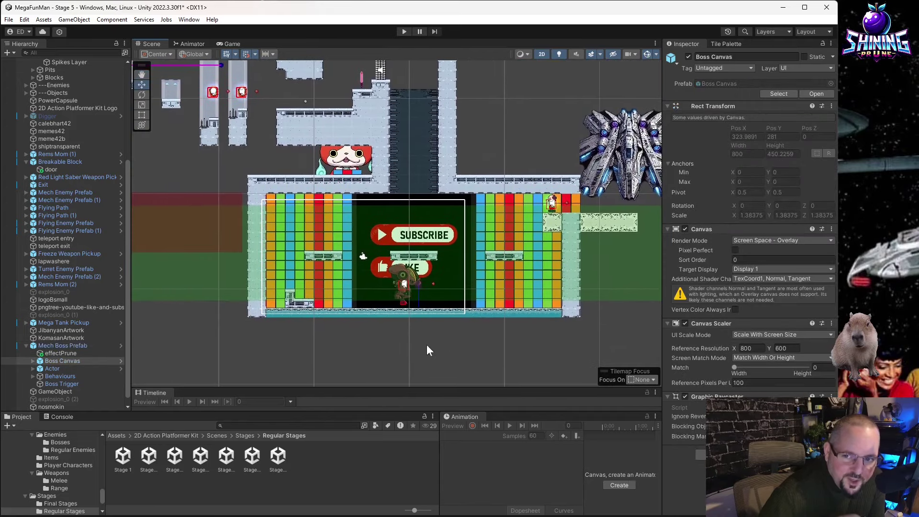
{"action": "scroll", "coordinate": [409, 306], "scroll_direction": "up", "scroll_amount": 6}
{"action": "left_click", "coordinate": [398, 203]}
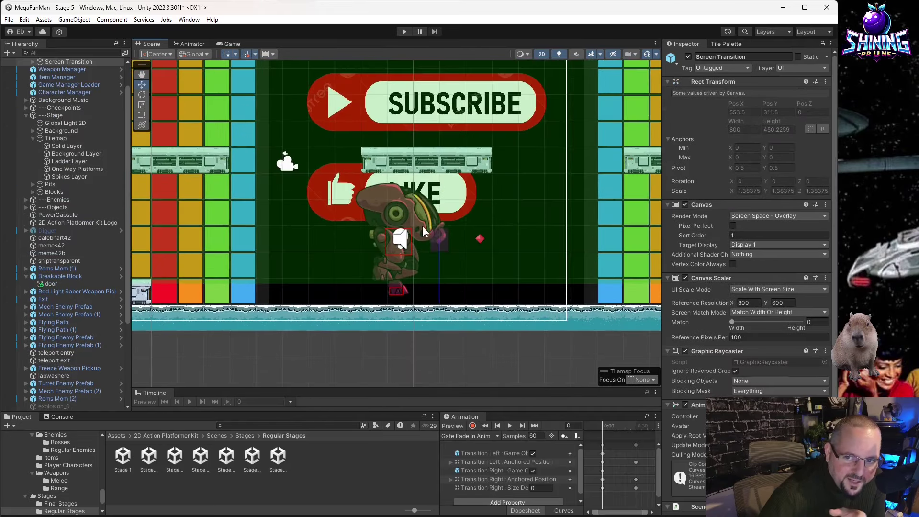
{"action": "left_click", "coordinate": [423, 225]}
{"action": "scroll", "coordinate": [376, 243], "scroll_direction": "down", "scroll_amount": 7}
{"action": "middle_click_drag", "start_coordinate": [312, 258], "coordinate": [671, 379]}
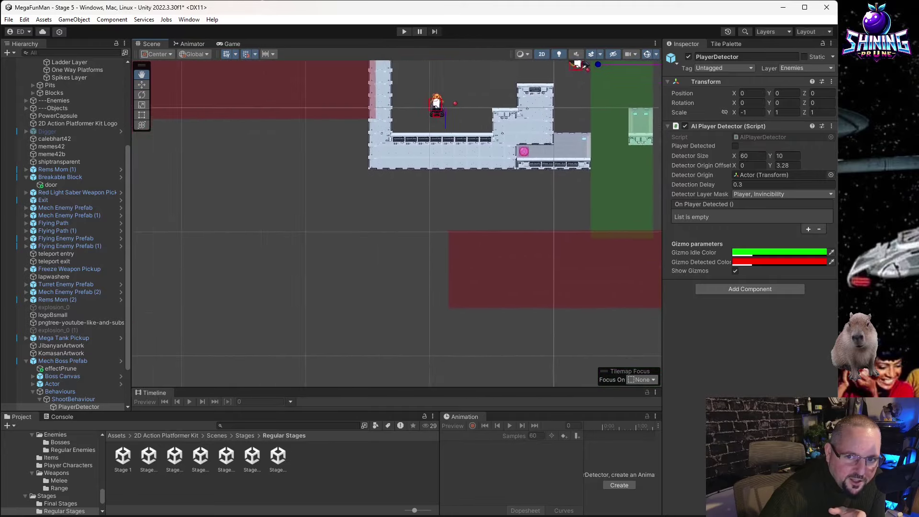
{"action": "scroll", "coordinate": [447, 248], "scroll_direction": "up", "scroll_amount": 7}
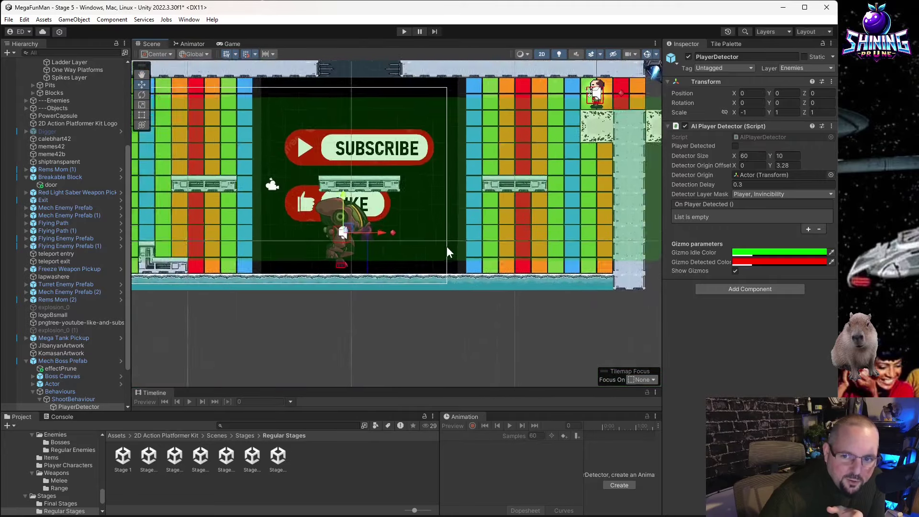
{"action": "scroll", "coordinate": [333, 244], "scroll_direction": "down", "scroll_amount": 7}
{"action": "scroll", "coordinate": [333, 272], "scroll_direction": "up", "scroll_amount": 4}
{"action": "scroll", "coordinate": [335, 250], "scroll_direction": "down", "scroll_amount": 4}
{"action": "scroll", "coordinate": [345, 239], "scroll_direction": "up", "scroll_amount": 2}
{"action": "scroll", "coordinate": [366, 231], "scroll_direction": "down", "scroll_amount": 3}
{"action": "scroll", "coordinate": [383, 276], "scroll_direction": "up", "scroll_amount": 2}
{"action": "scroll", "coordinate": [404, 275], "scroll_direction": "up", "scroll_amount": 4}
{"action": "middle_click_drag", "start_coordinate": [556, 77], "coordinate": [347, 271]}
{"action": "scroll", "coordinate": [347, 271], "scroll_direction": "up", "scroll_amount": 9}
{"action": "scroll", "coordinate": [335, 285], "scroll_direction": "down", "scroll_amount": 10}
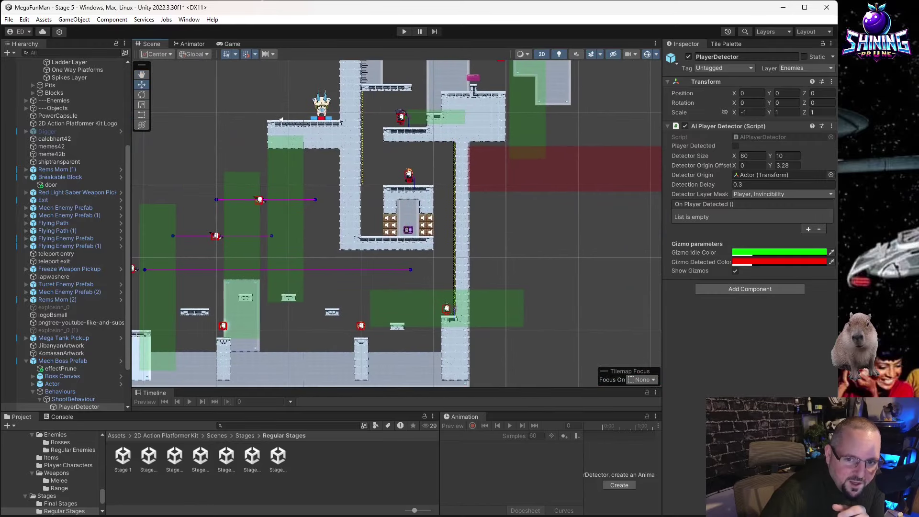
{"action": "middle_click_drag", "start_coordinate": [160, 336], "coordinate": [802, 139]}
{"action": "scroll", "coordinate": [508, 251], "scroll_direction": "up", "scroll_amount": 3}
{"action": "middle_click_drag", "start_coordinate": [369, 332], "coordinate": [398, 167]}
{"action": "scroll", "coordinate": [323, 237], "scroll_direction": "up", "scroll_amount": 10}
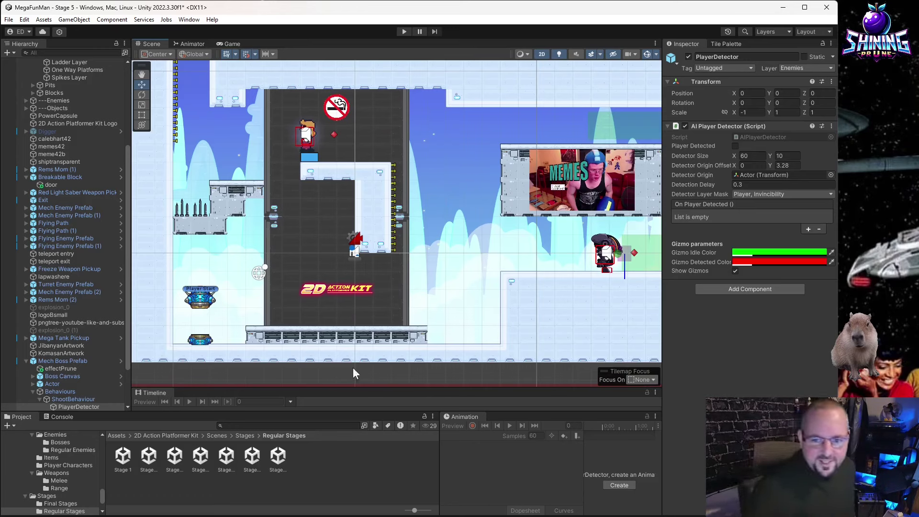
{"action": "scroll", "coordinate": [309, 208], "scroll_direction": "up", "scroll_amount": 8}
{"action": "middle_click_drag", "start_coordinate": [311, 211], "coordinate": [429, 156]}
{"action": "scroll", "coordinate": [405, 184], "scroll_direction": "up", "scroll_amount": 7}
{"action": "scroll", "coordinate": [397, 223], "scroll_direction": "down", "scroll_amount": 2}
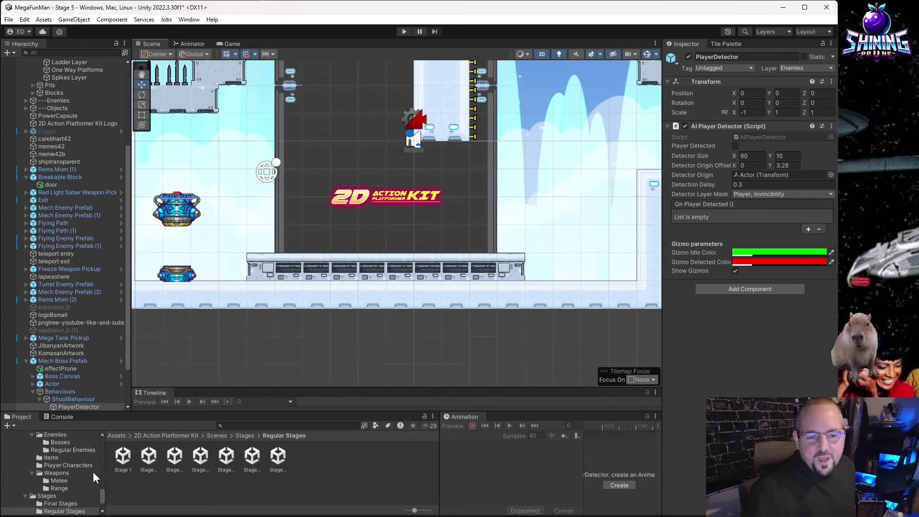
Open Stage 4, saving Stage 5 when prompted, and select Stage 4's Character Manager.
{"action": "double_click", "coordinate": [204, 452]}
{"action": "left_click", "coordinate": [421, 291]}
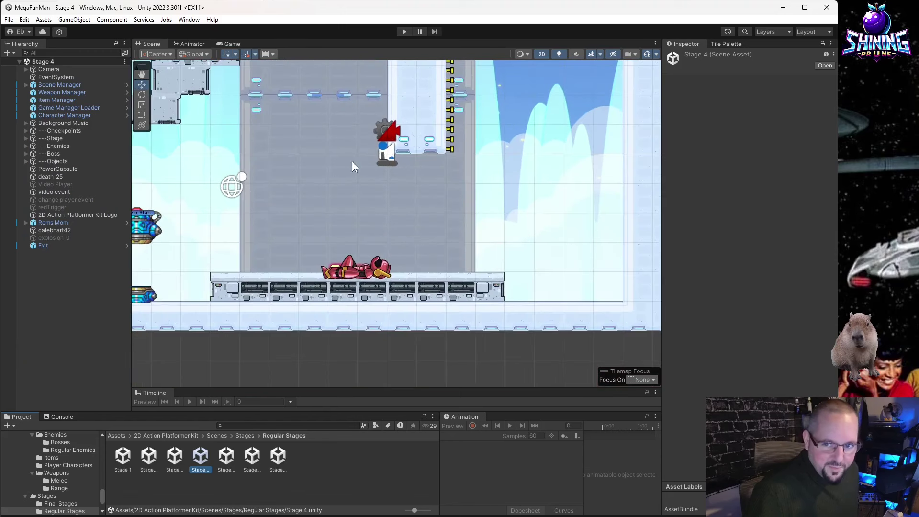
{"action": "left_click", "coordinate": [76, 115]}
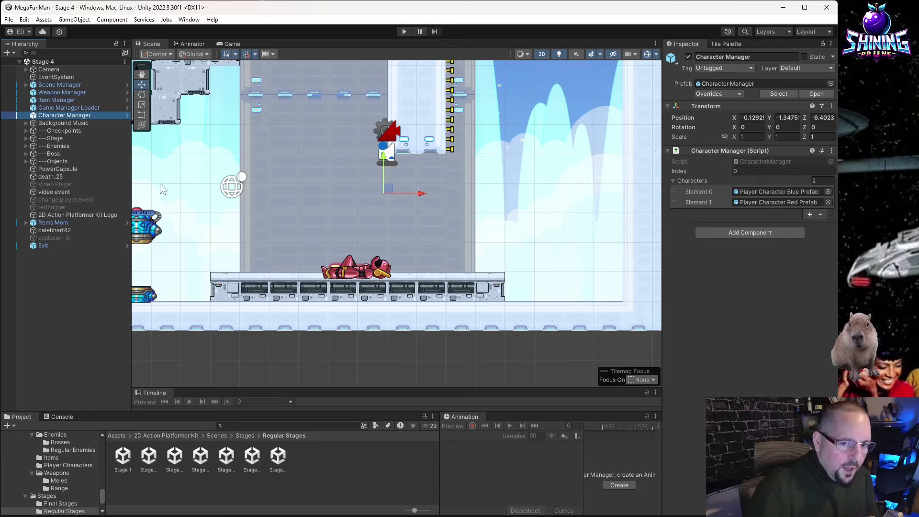
Compare the change player event and redTrigger objects in Stage 4, then clear the selection.
{"action": "left_click", "coordinate": [75, 199]}
{"action": "left_click", "coordinate": [74, 206]}
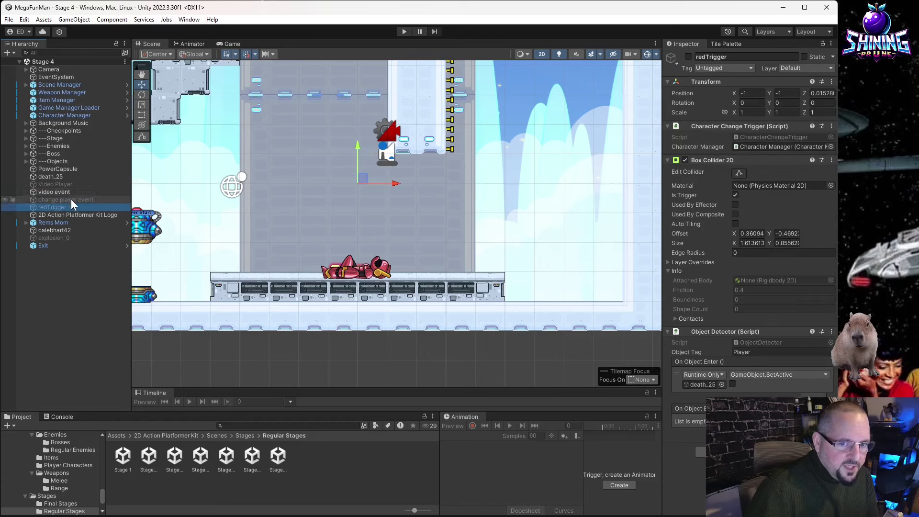
{"action": "left_click", "coordinate": [74, 199]}
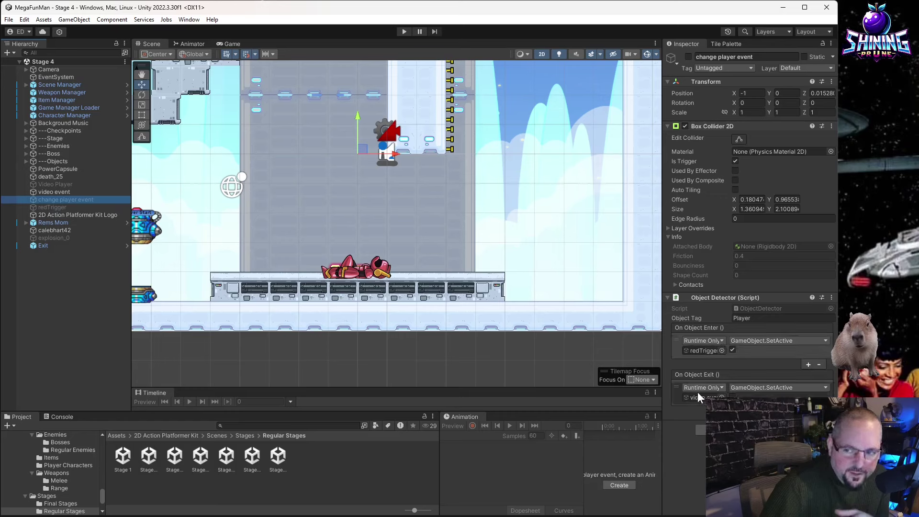
{"action": "left_click", "coordinate": [62, 207]}
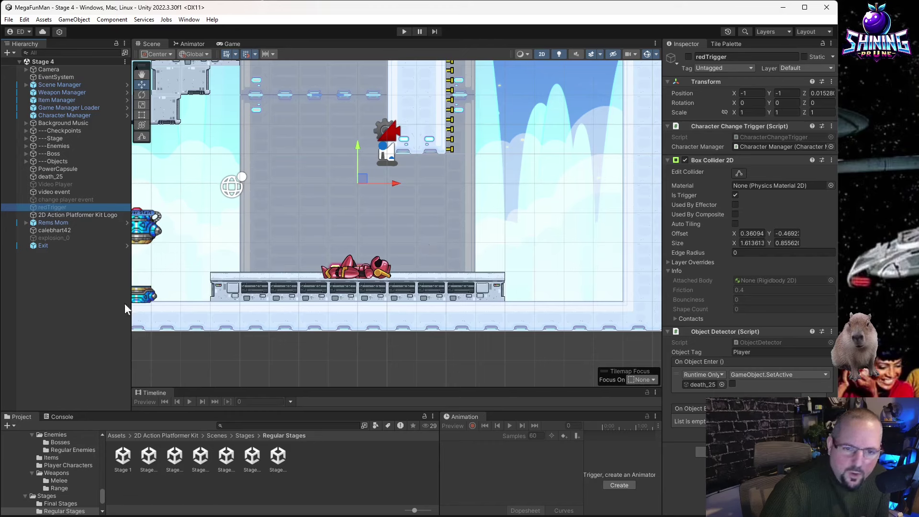
{"action": "left_click", "coordinate": [63, 200]}
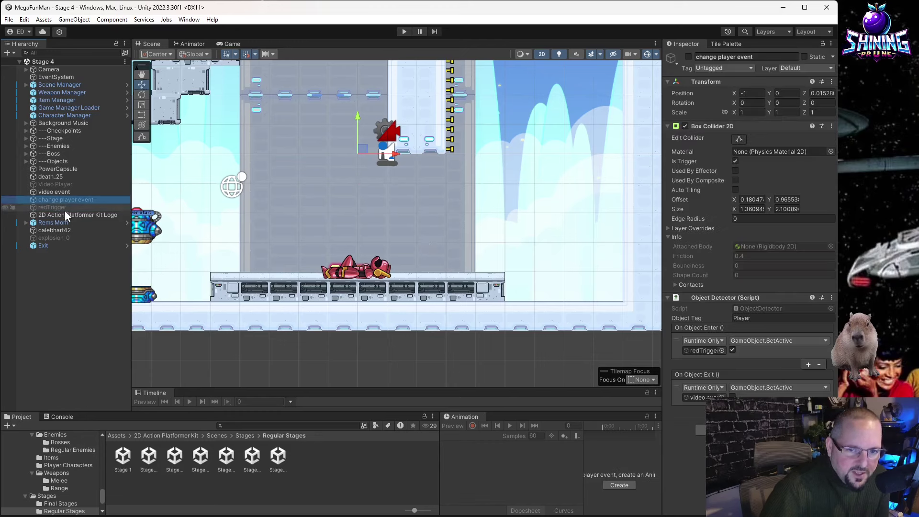
{"action": "left_click", "coordinate": [54, 263]}
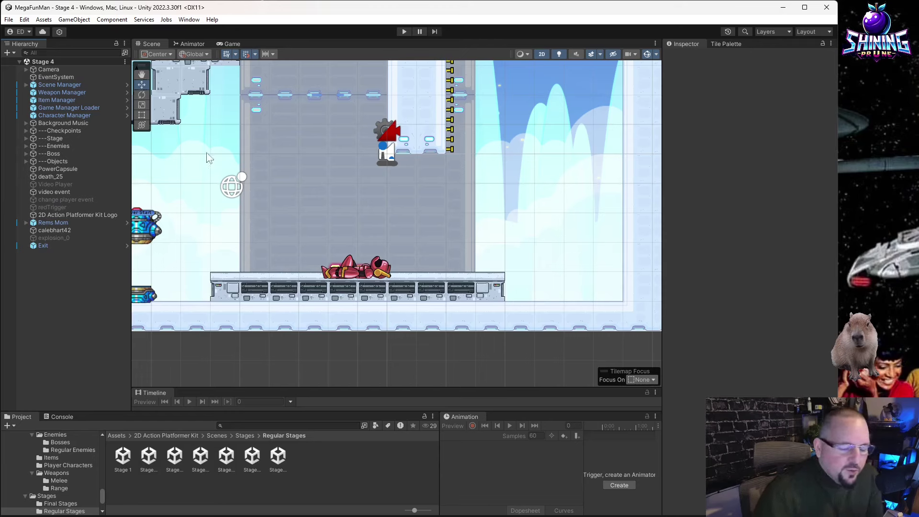
{"action": "left_click", "coordinate": [36, 246]}
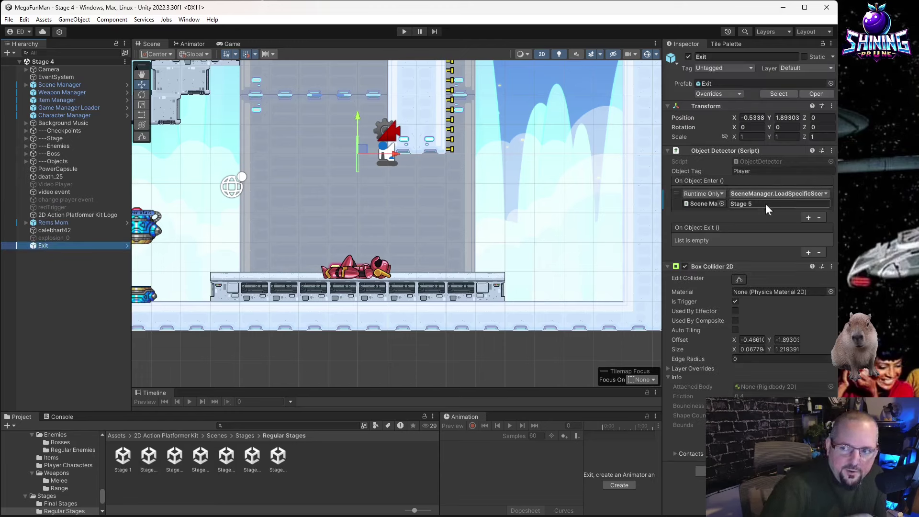
{"action": "left_click", "coordinate": [766, 204]}
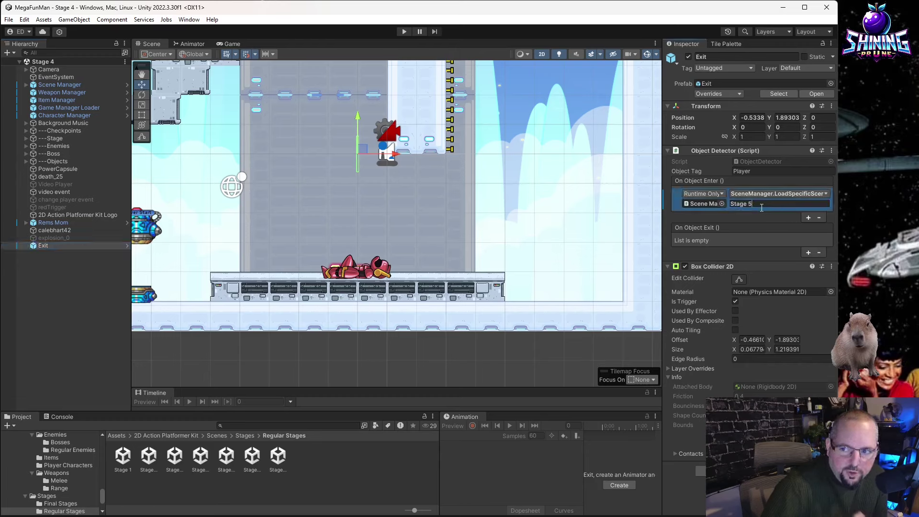
{"action": "left_click", "coordinate": [491, 214]}
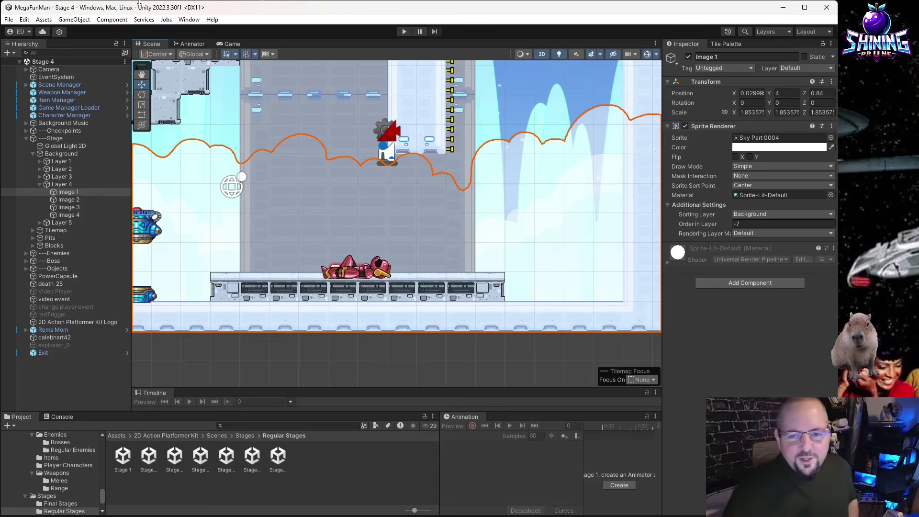
{"action": "scroll", "coordinate": [311, 151], "scroll_direction": "down", "scroll_amount": 5}
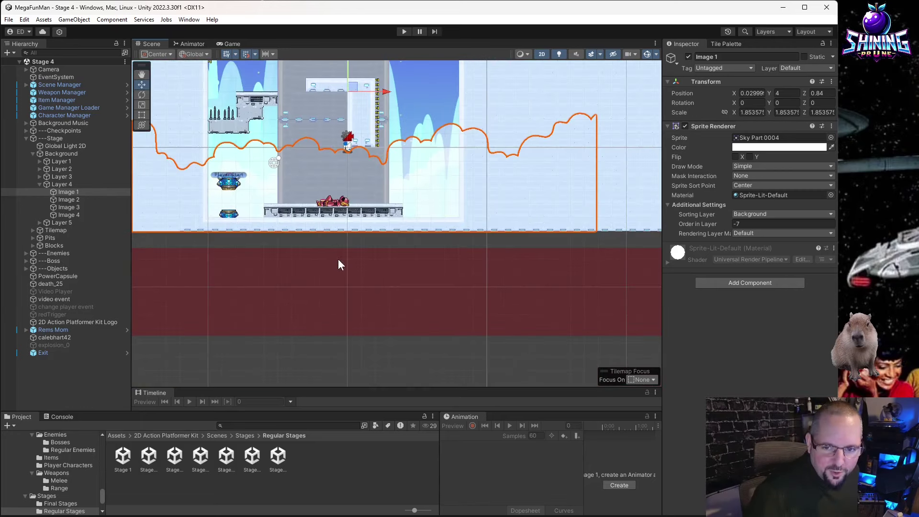
{"action": "left_click", "coordinate": [326, 248]}
{"action": "scroll", "coordinate": [316, 215], "scroll_direction": "up", "scroll_amount": 6}
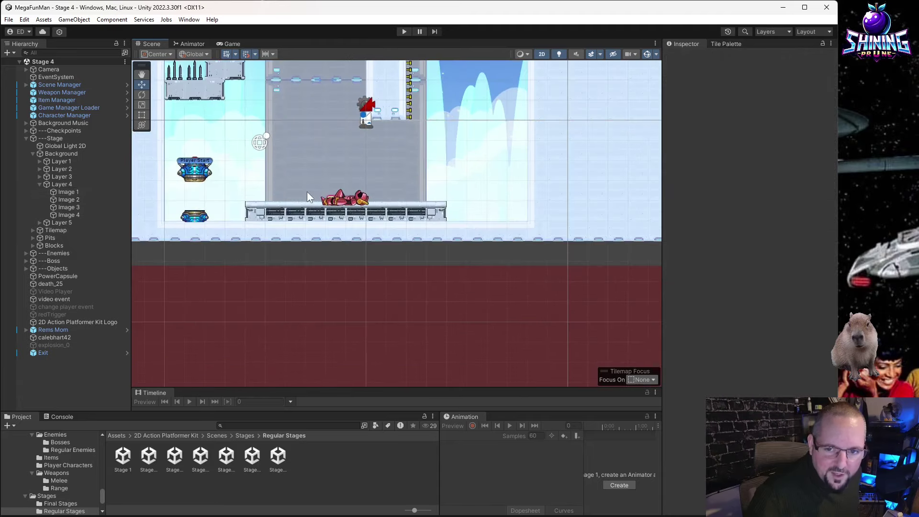
{"action": "scroll", "coordinate": [208, 127], "scroll_direction": "down", "scroll_amount": 3}
{"action": "scroll", "coordinate": [208, 126], "scroll_direction": "down", "scroll_amount": 4}
{"action": "scroll", "coordinate": [285, 153], "scroll_direction": "up", "scroll_amount": 5}
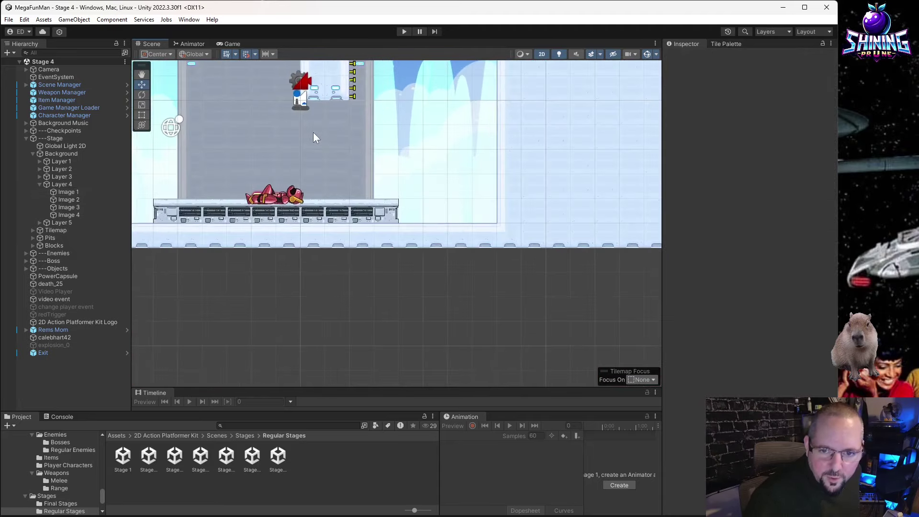
{"action": "middle_click_drag", "start_coordinate": [313, 133], "coordinate": [417, 215]}
{"action": "scroll", "coordinate": [396, 168], "scroll_direction": "down", "scroll_amount": 1}
{"action": "scroll", "coordinate": [364, 192], "scroll_direction": "up", "scroll_amount": 2}
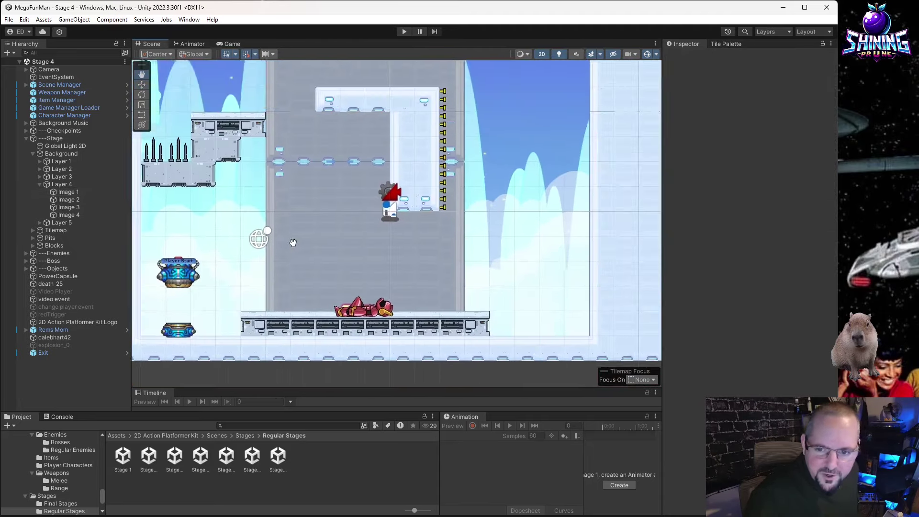